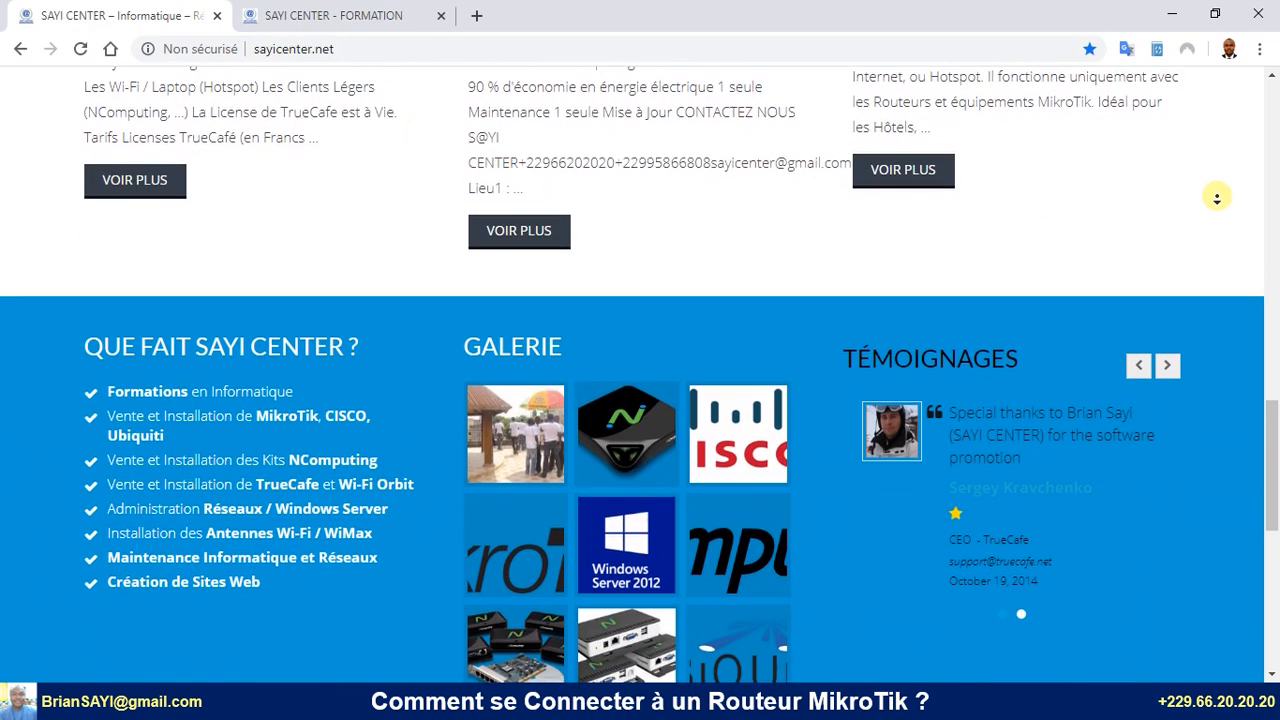
Open the router's web interface at 192.168.88.1 in a new browser tab
click(362, 17)
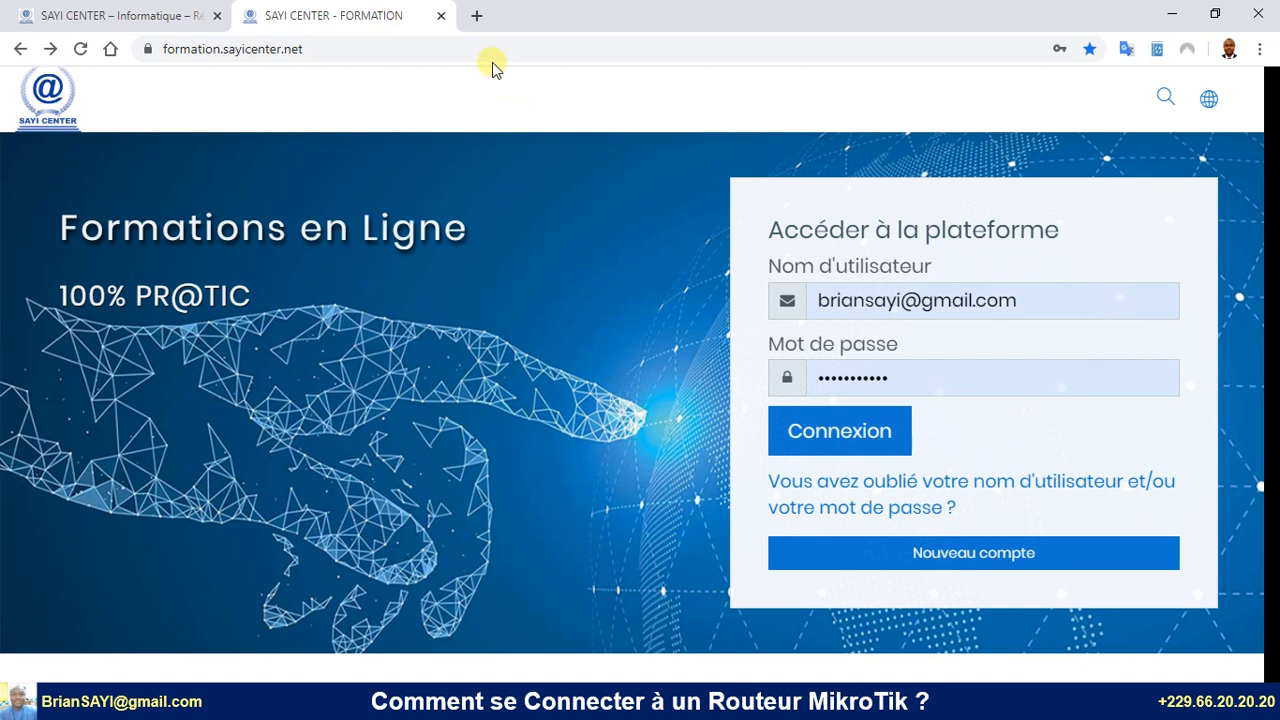
click(477, 17)
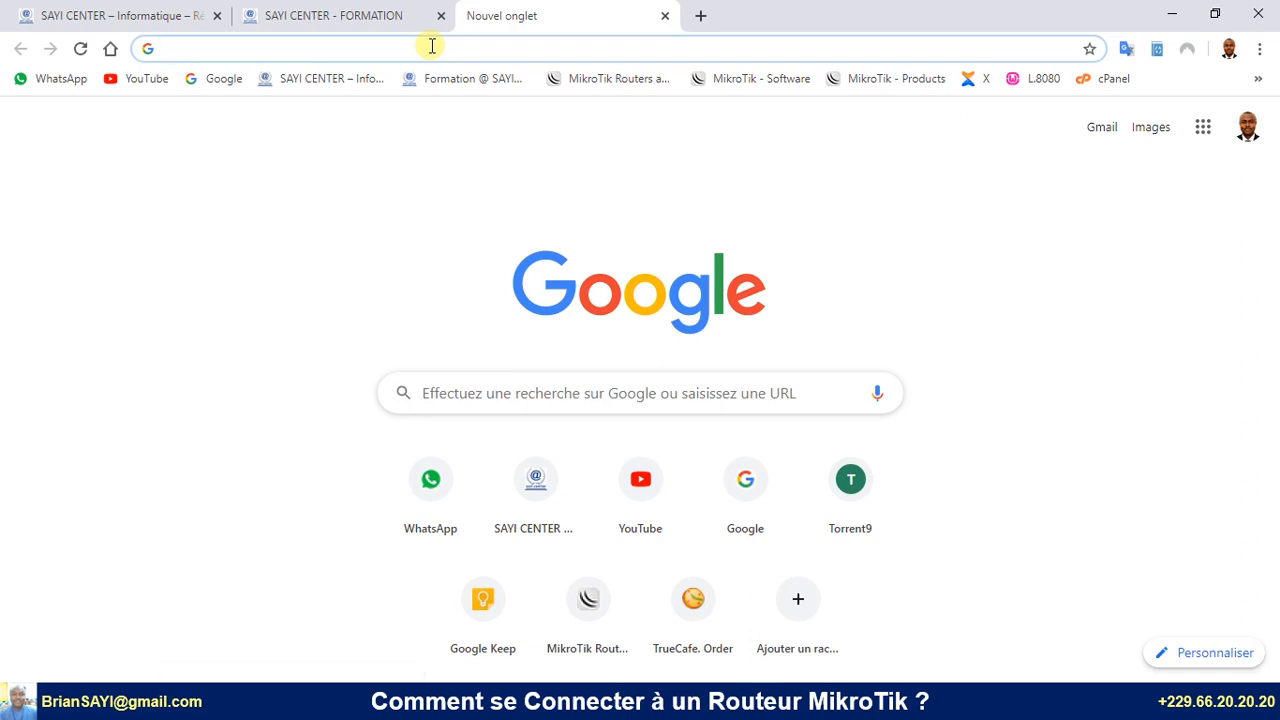
text(192.168.)
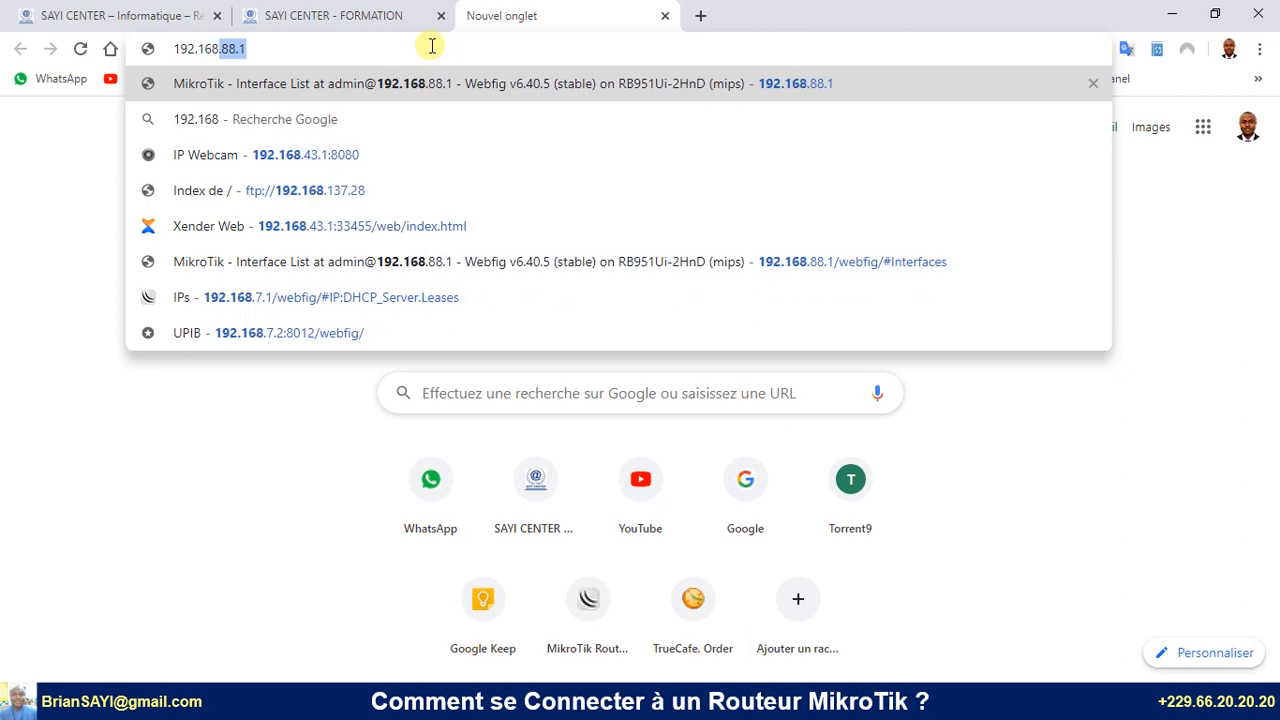
text(88.1)
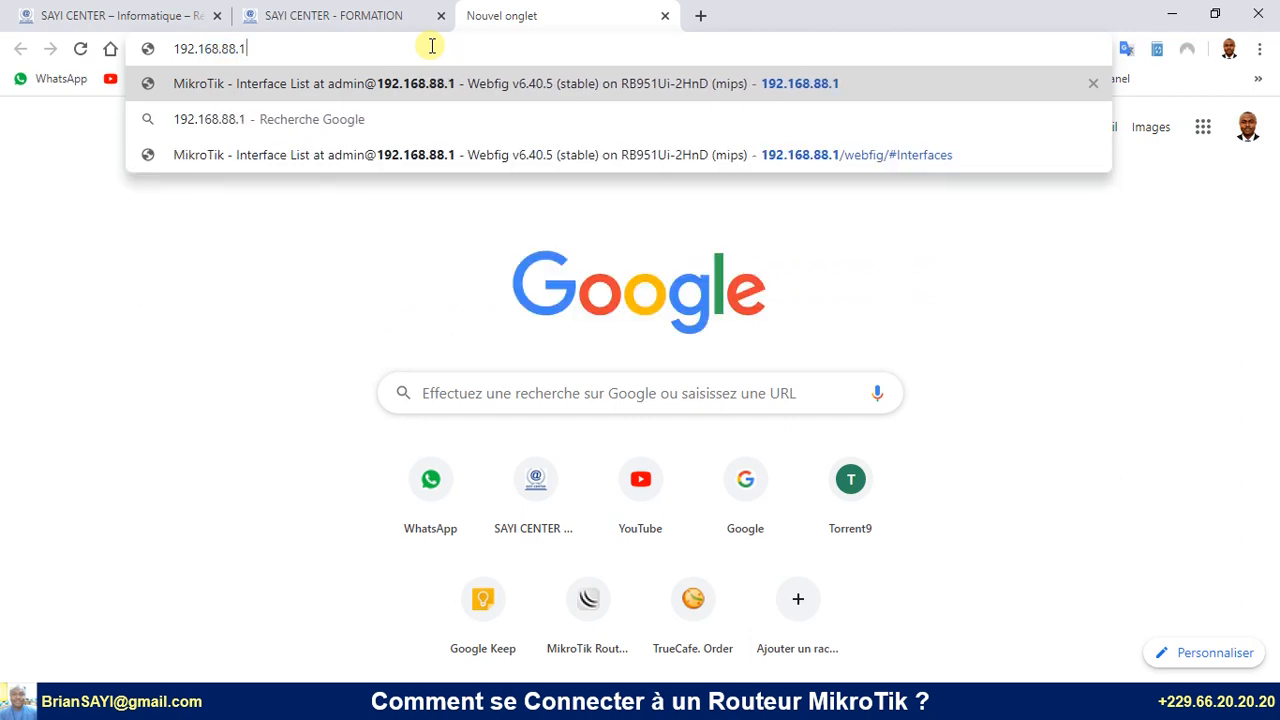
key(Return)
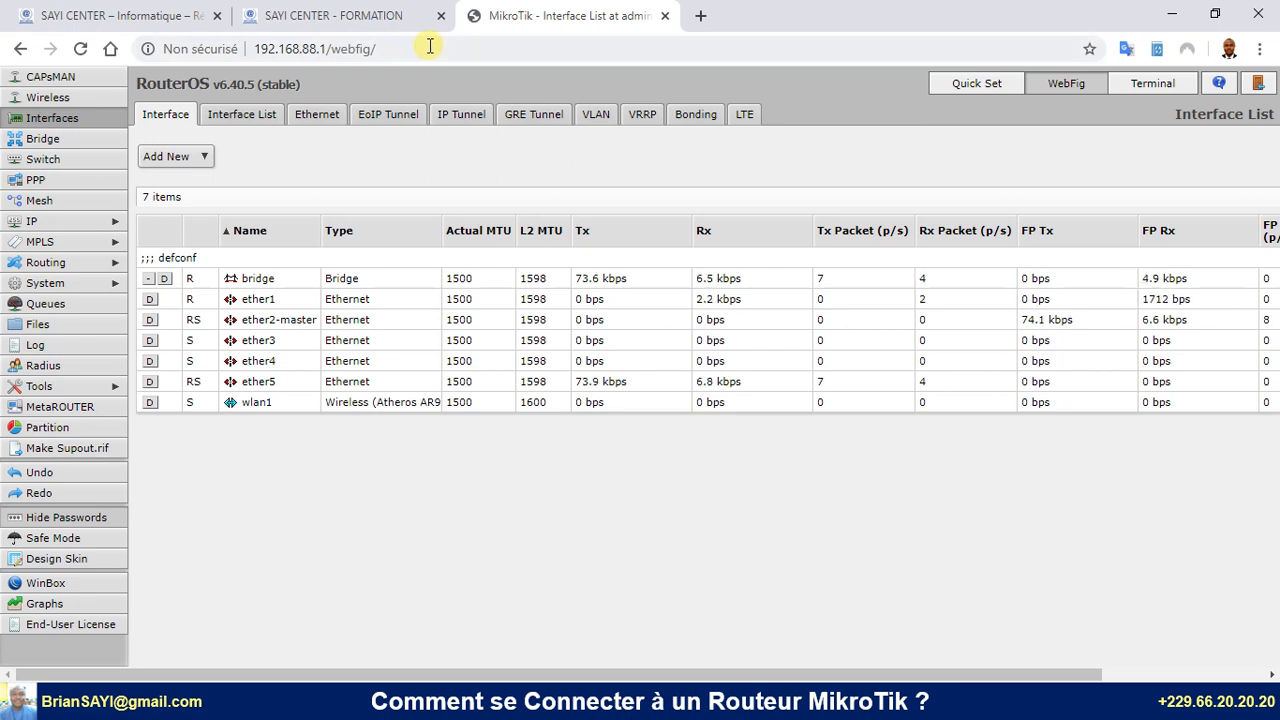
Look through the router's Wireless, Interfaces, Bridge and Switch pages in WebFig
click(50, 98)
click(62, 119)
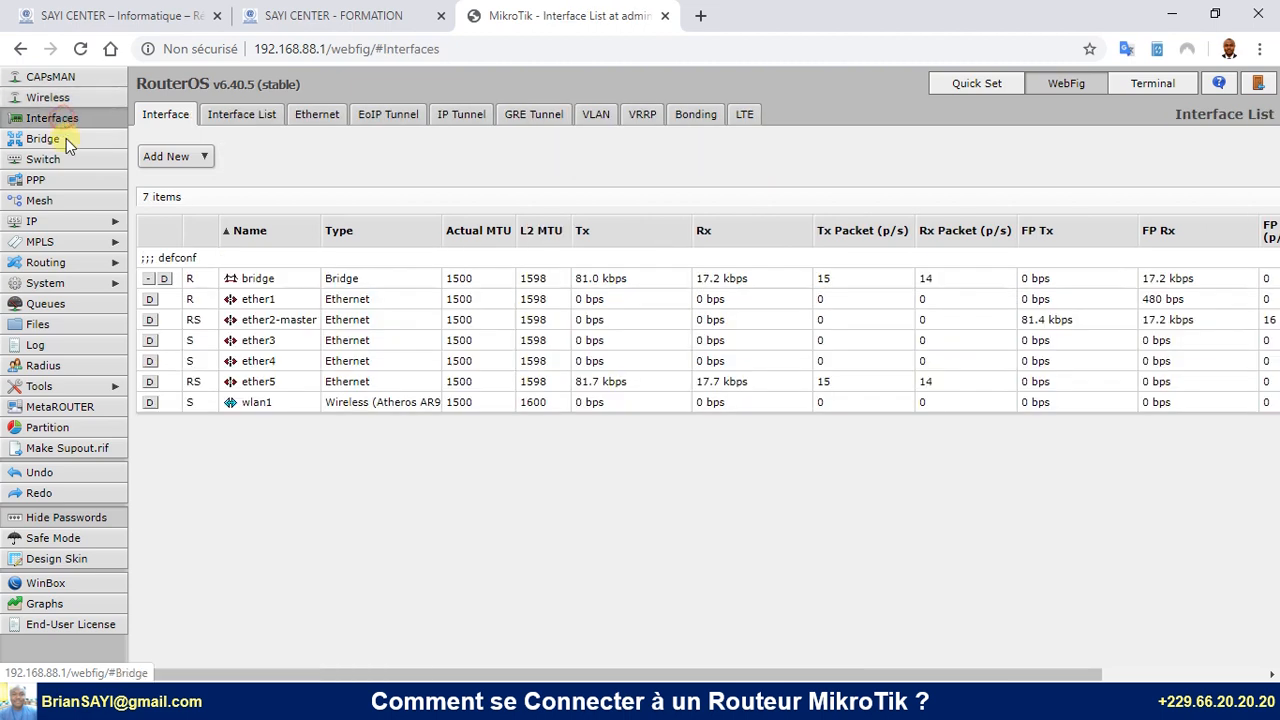
click(61, 137)
click(66, 160)
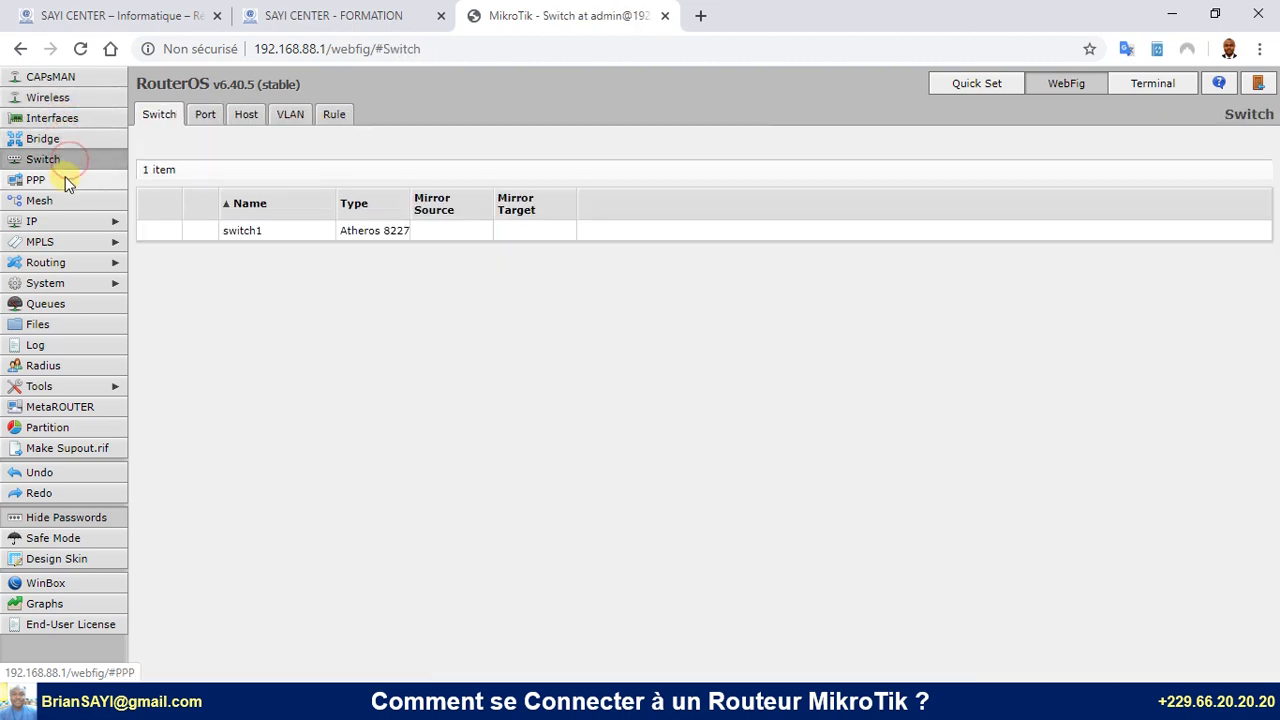
Review the router's IP settings for Addresses, DHCP Client, DHCP Server and DNS
click(62, 220)
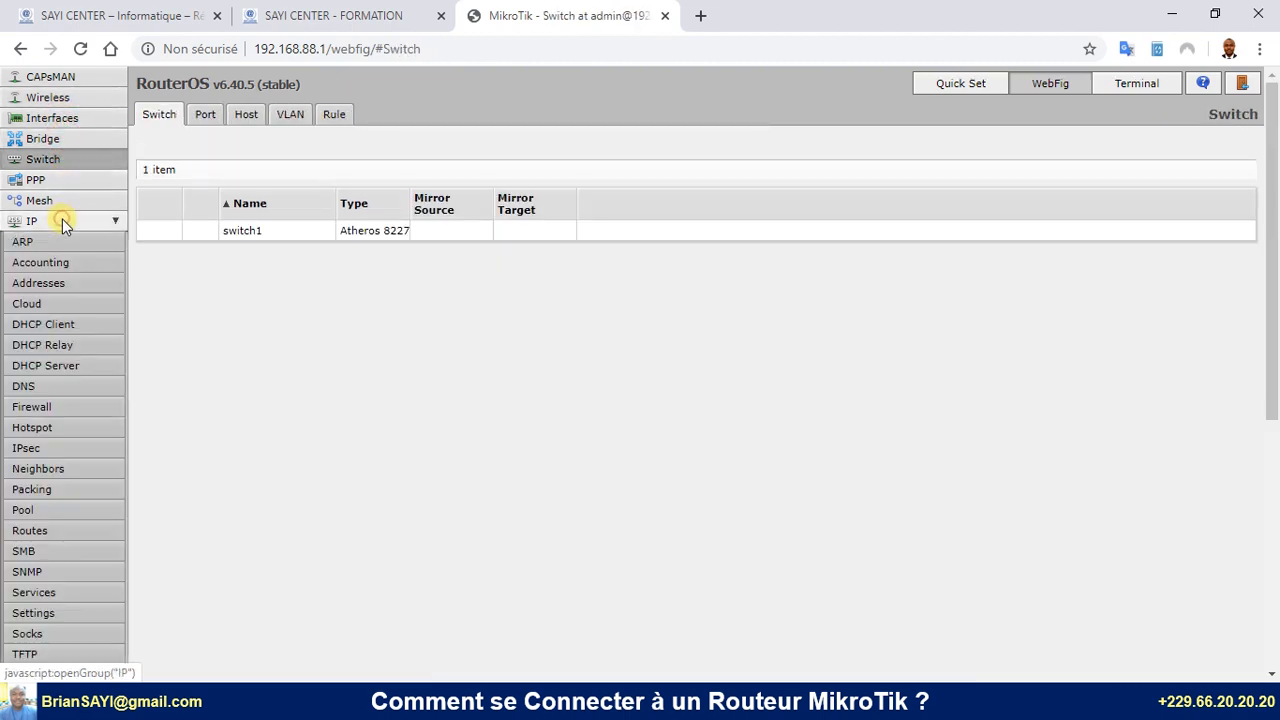
click(69, 281)
click(71, 323)
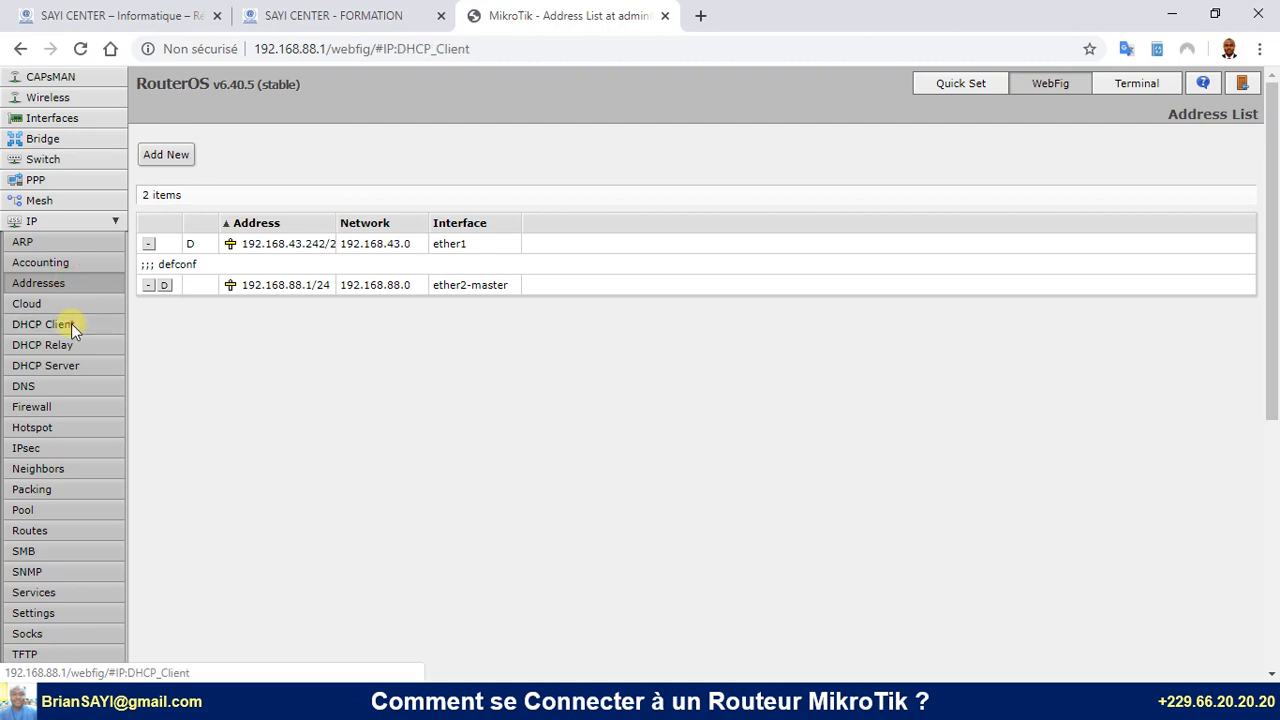
click(75, 366)
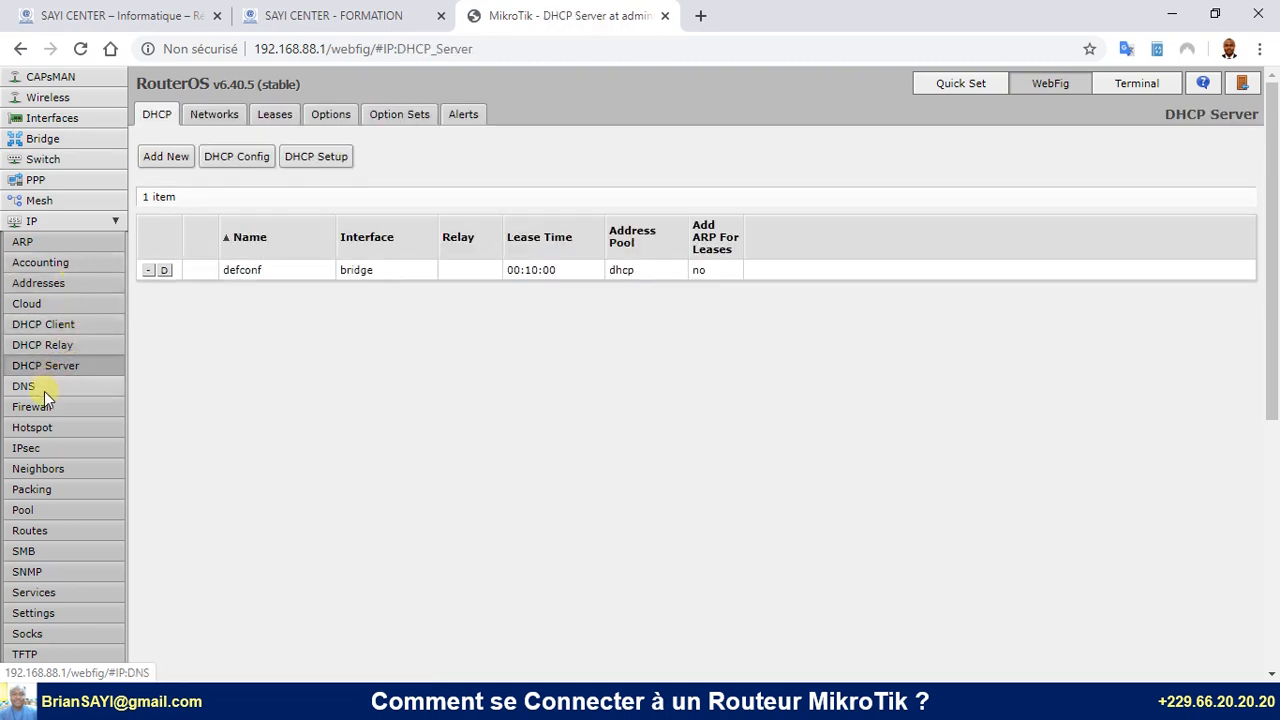
click(44, 386)
click(115, 220)
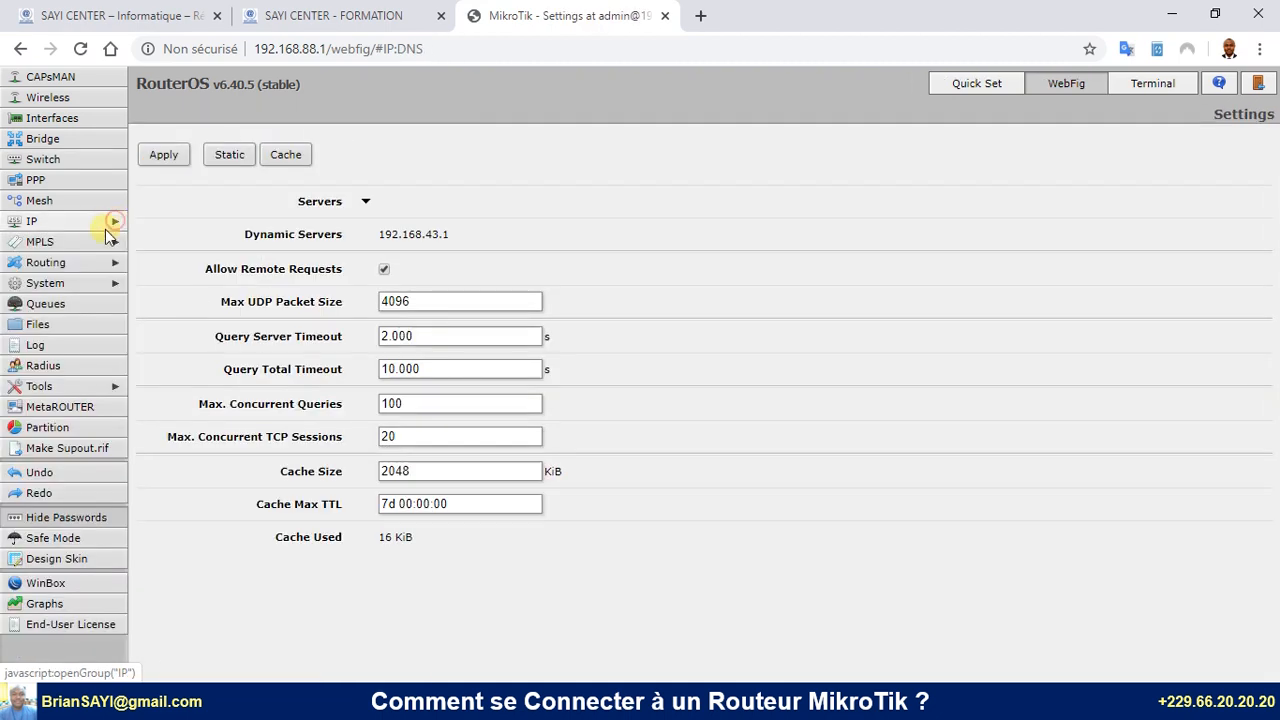
Look over the router's System entries and examine its Quick Set configuration page
click(66, 281)
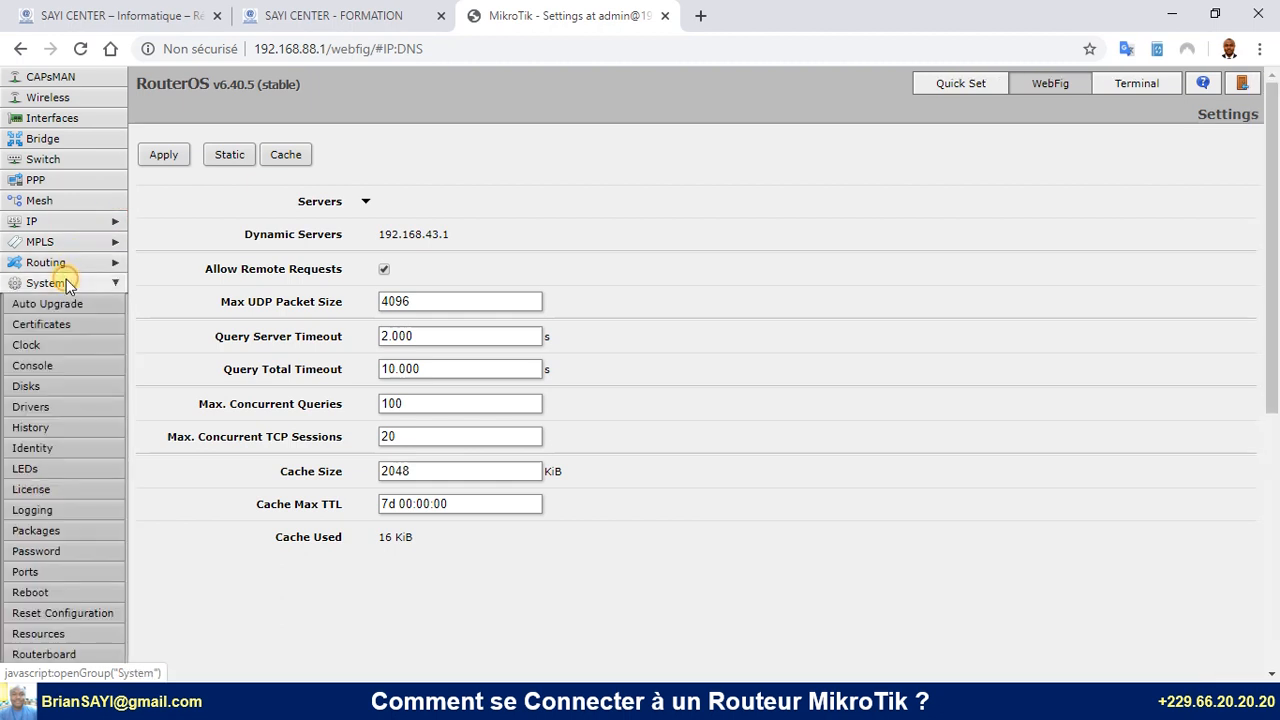
click(949, 86)
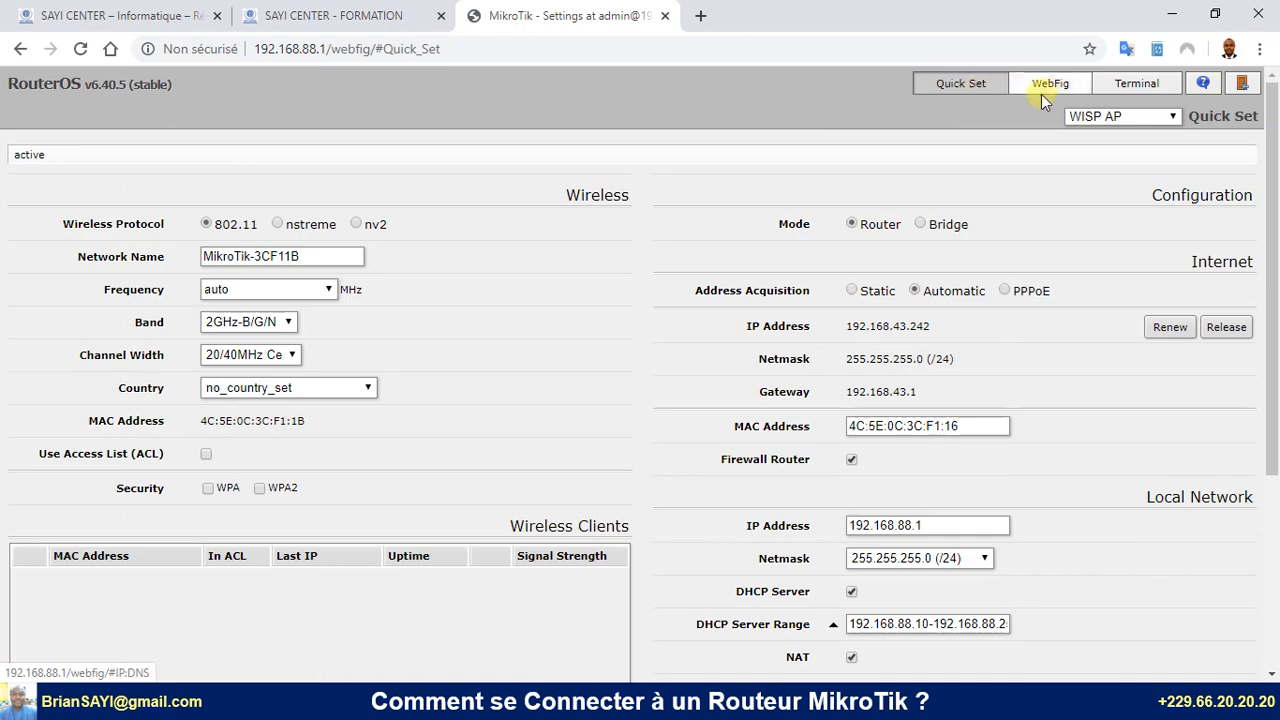
click(1050, 87)
click(975, 87)
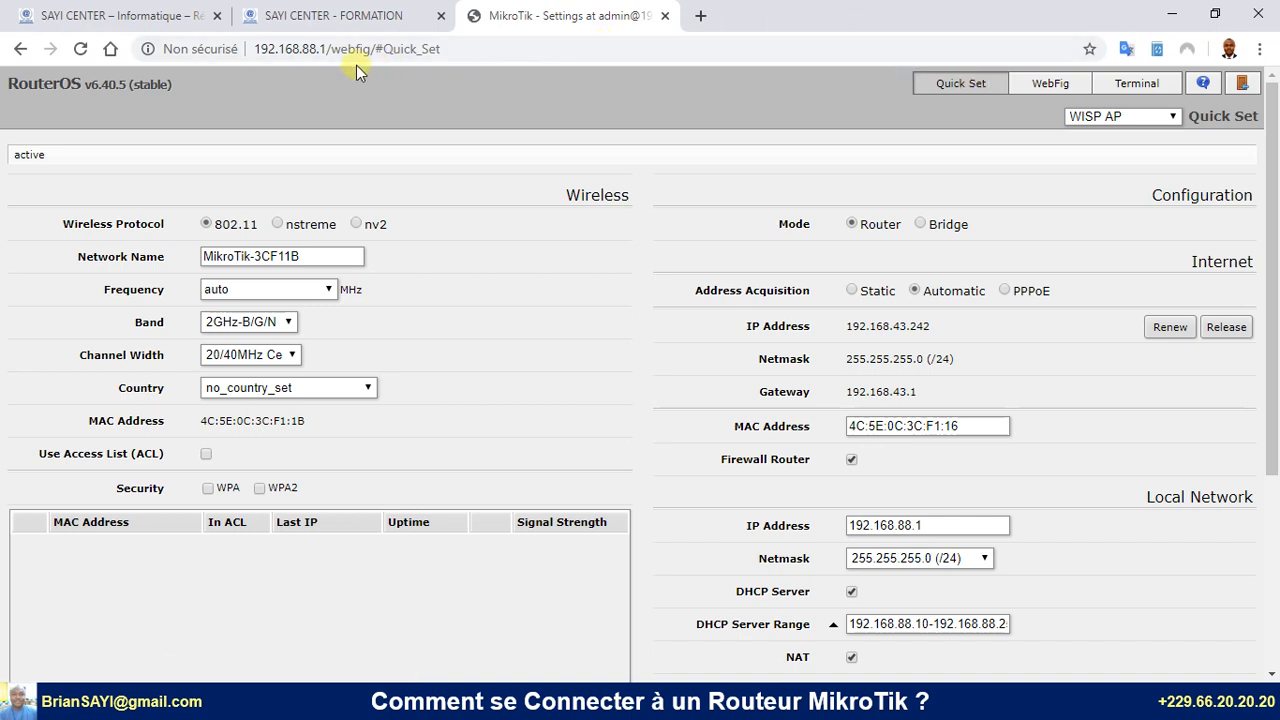
click(326, 50)
click(326, 50)
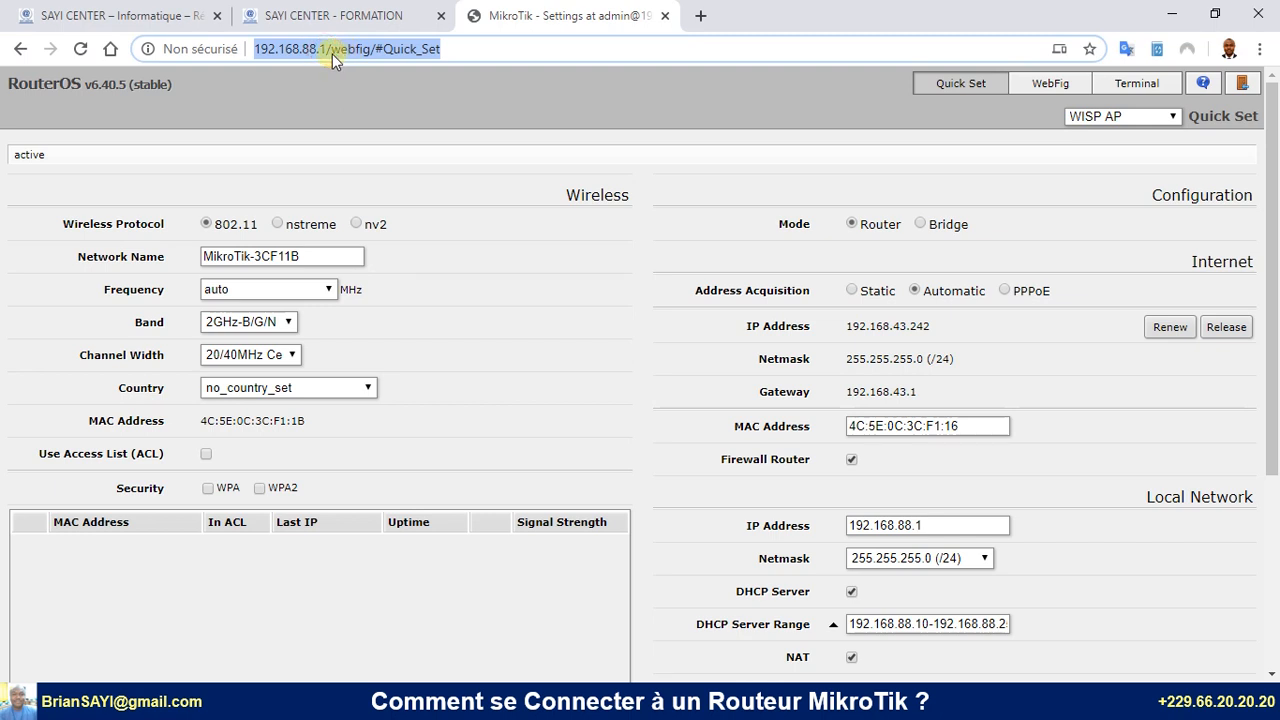
click(332, 54)
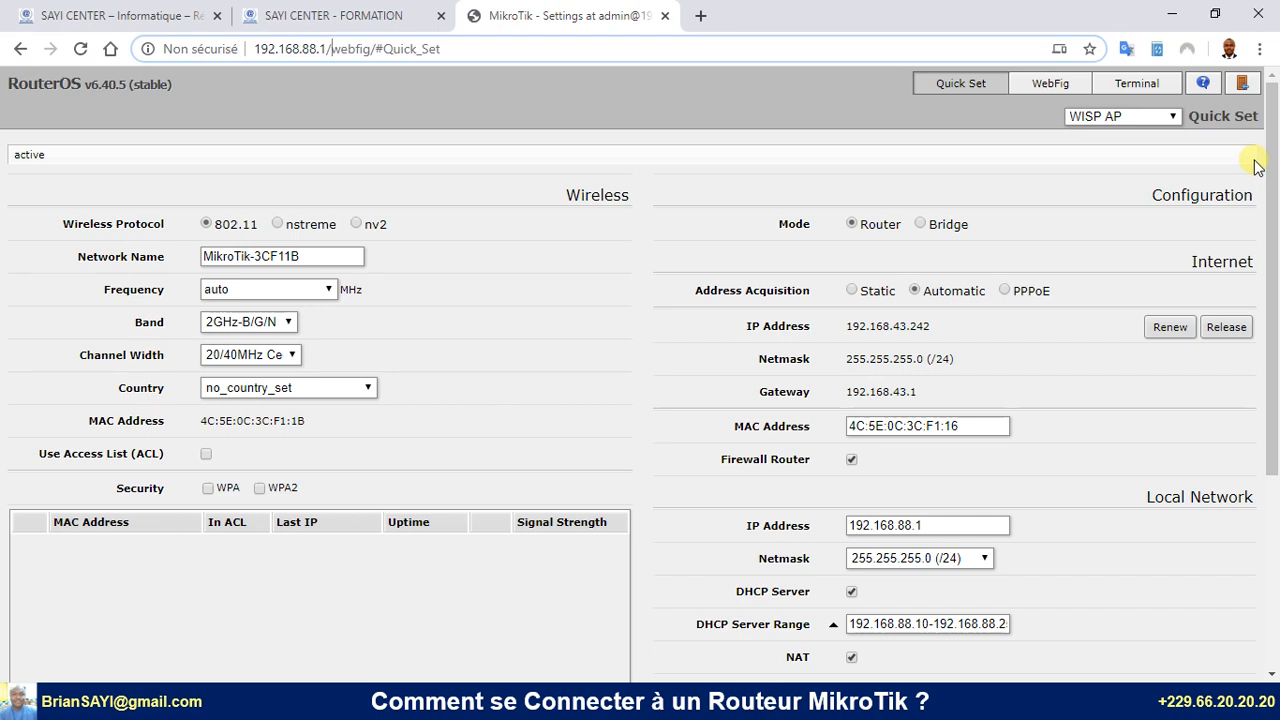
click(752, 109)
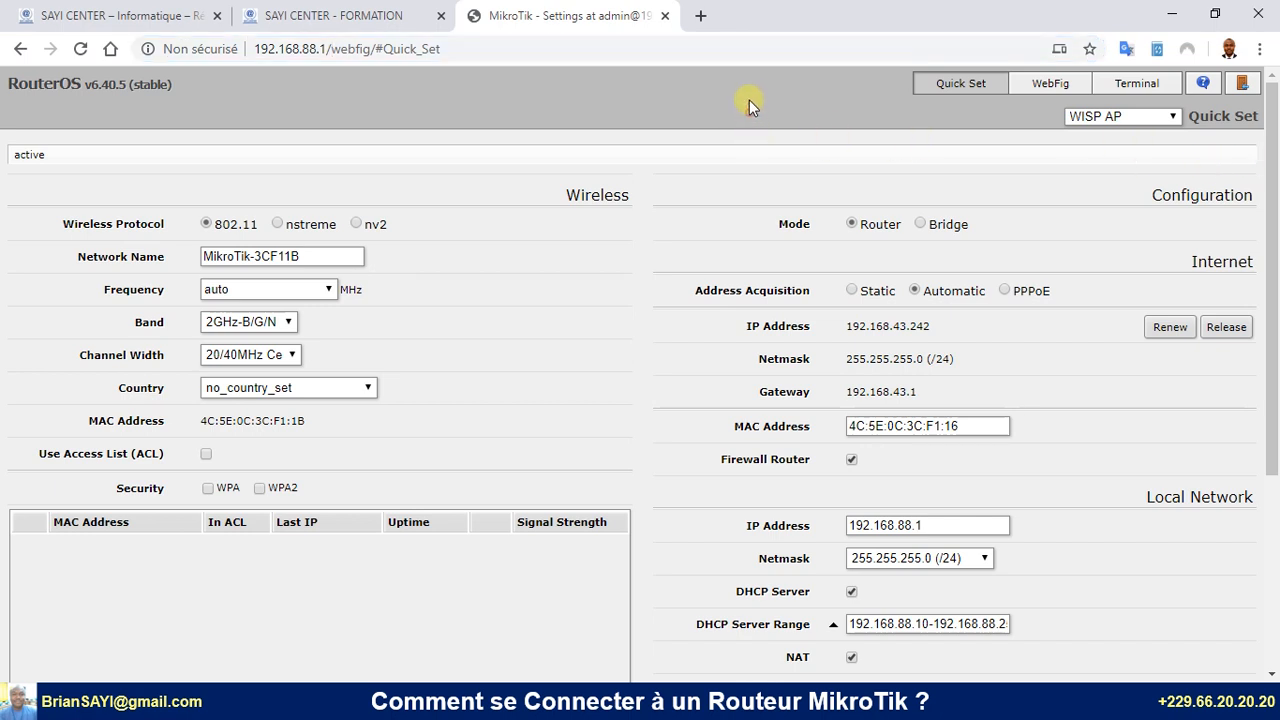
click(702, 16)
click(731, 49)
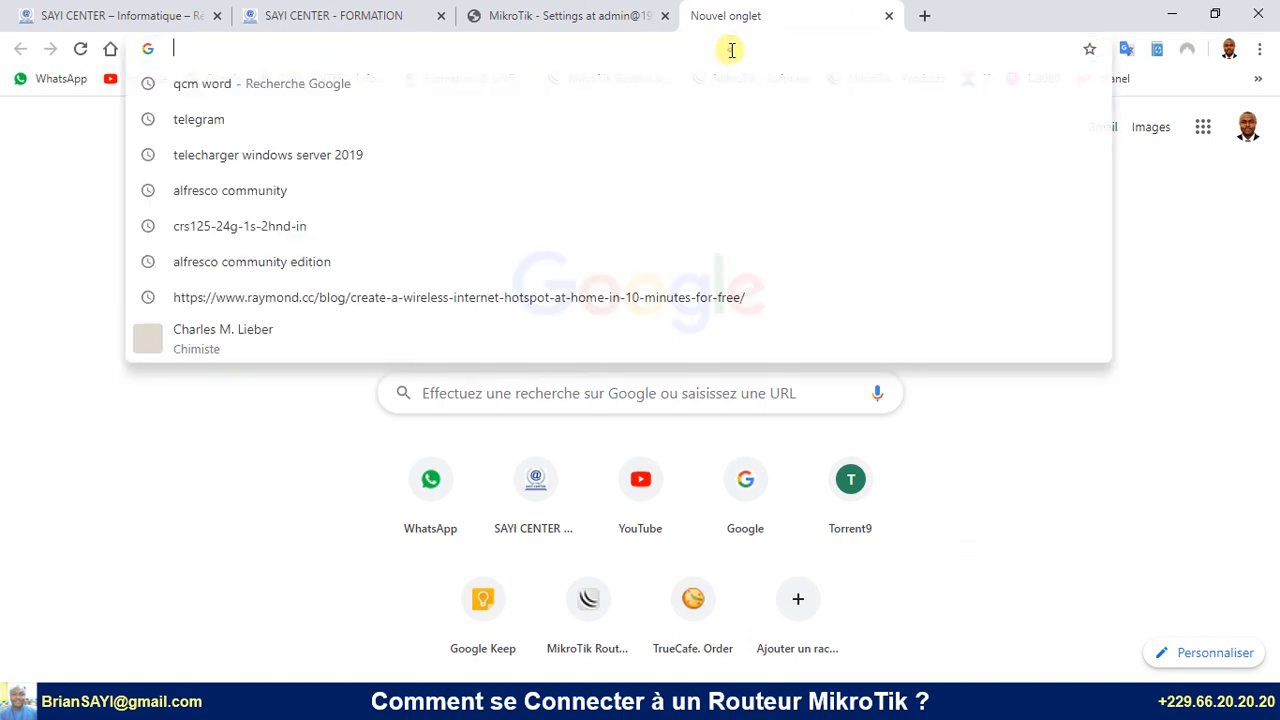
text(ww)
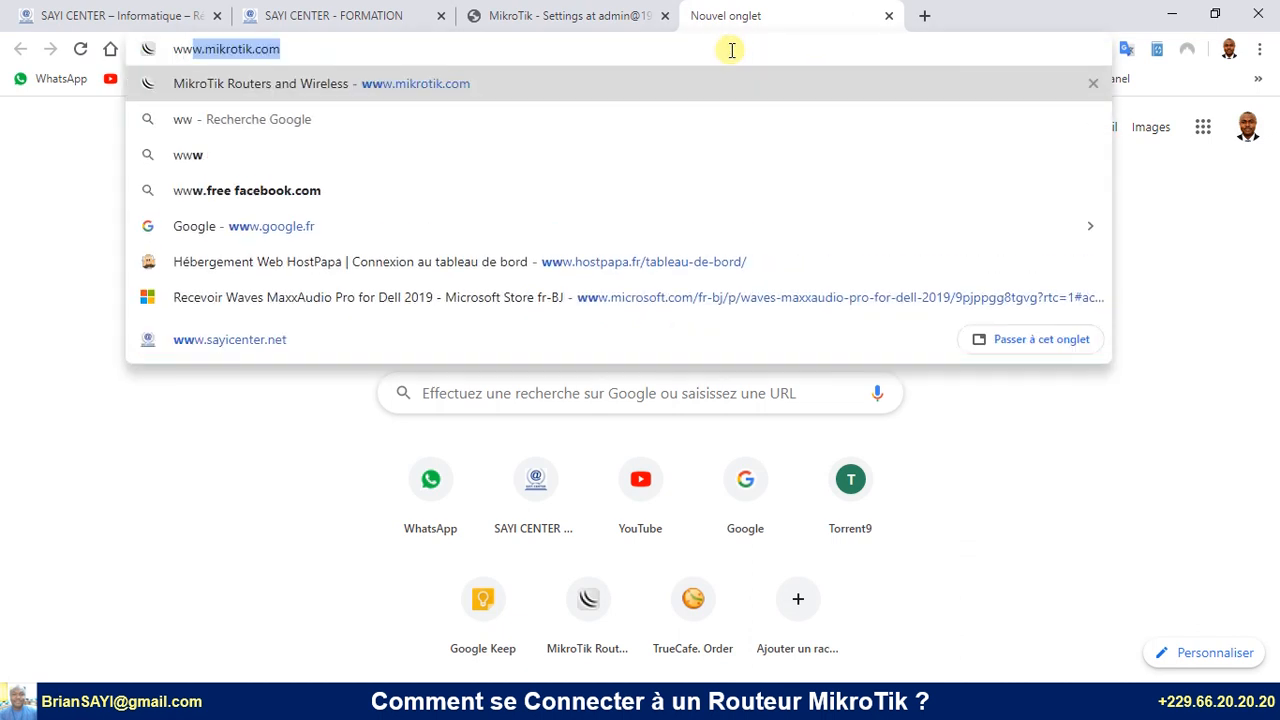
text(w.mikro)
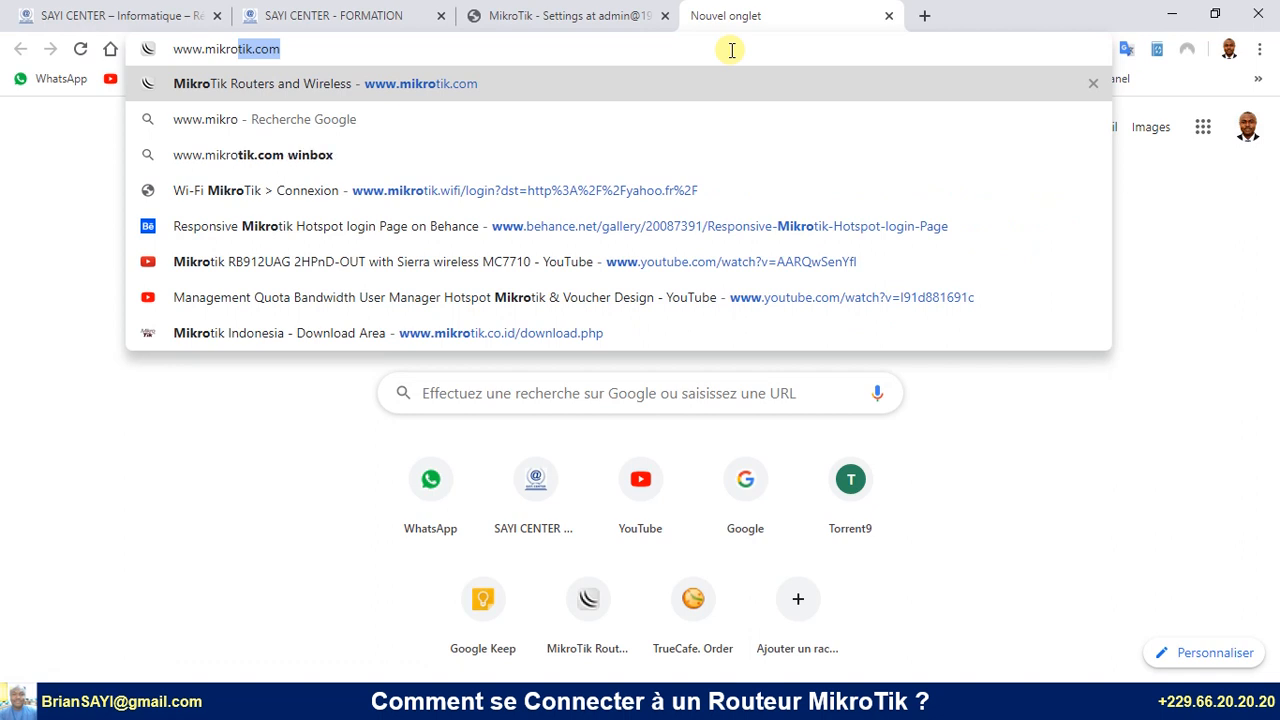
text(tik.com)
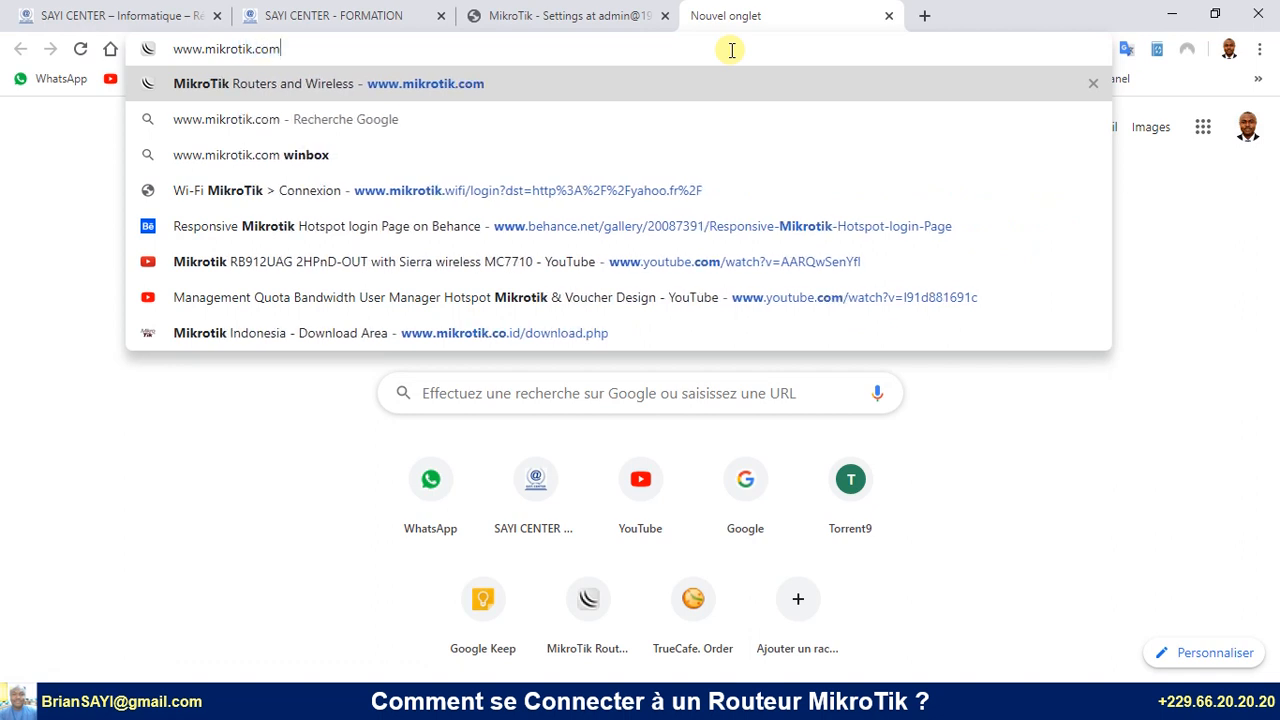
key(Return)
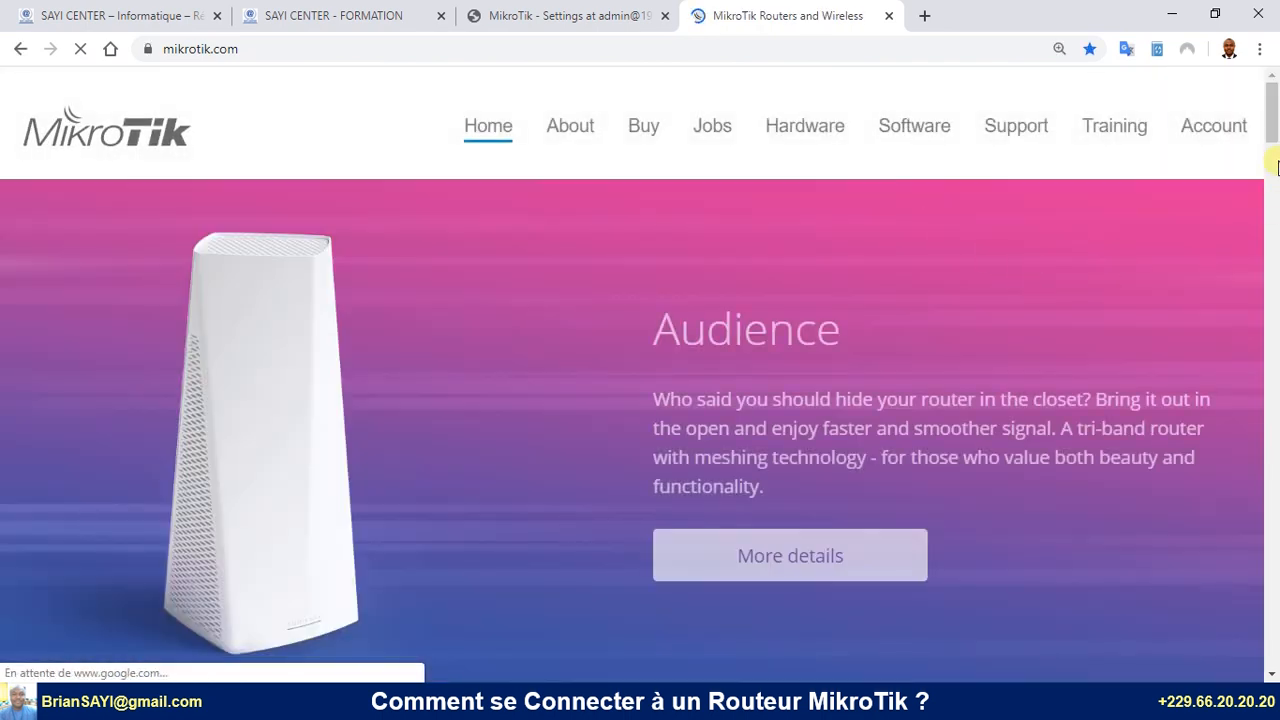
Download WinBox 3.22 (64-bit) from the Software section of the MikroTik website
mouse_move(1275, 127)
mouse_down()
mouse_move(1275, 177)
mouse_move(1274, 127)
mouse_up()
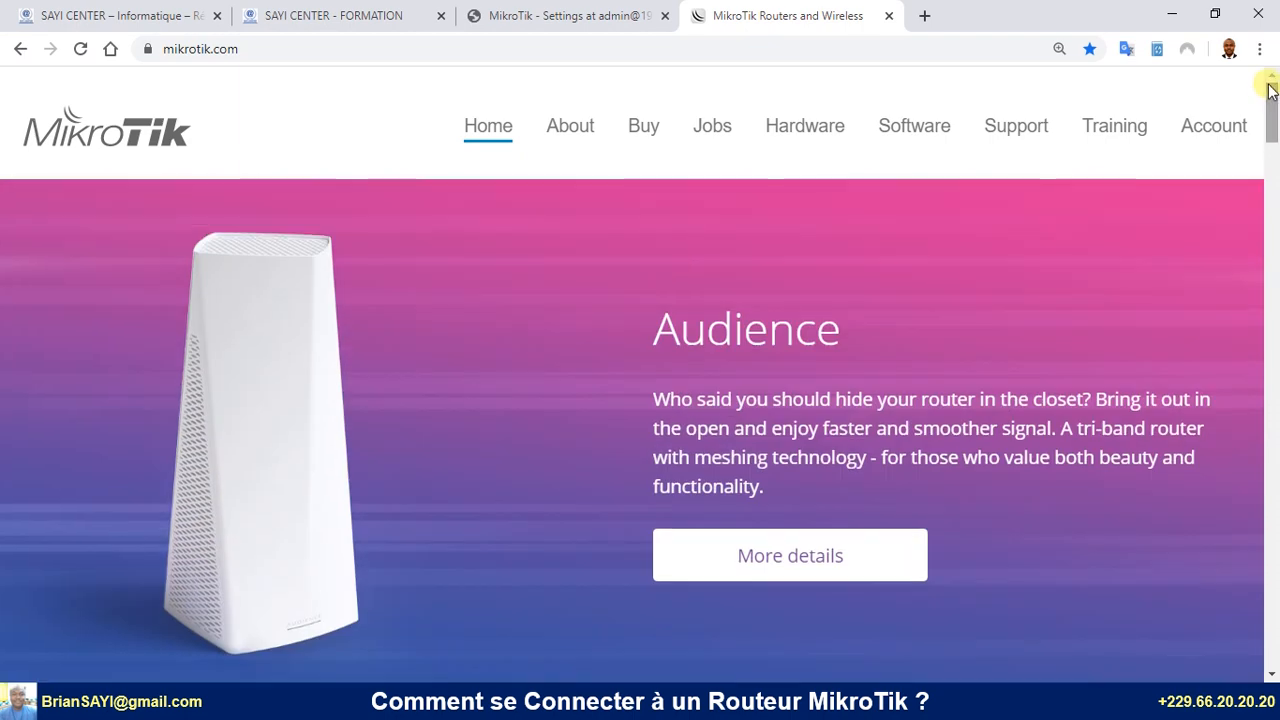
click(912, 135)
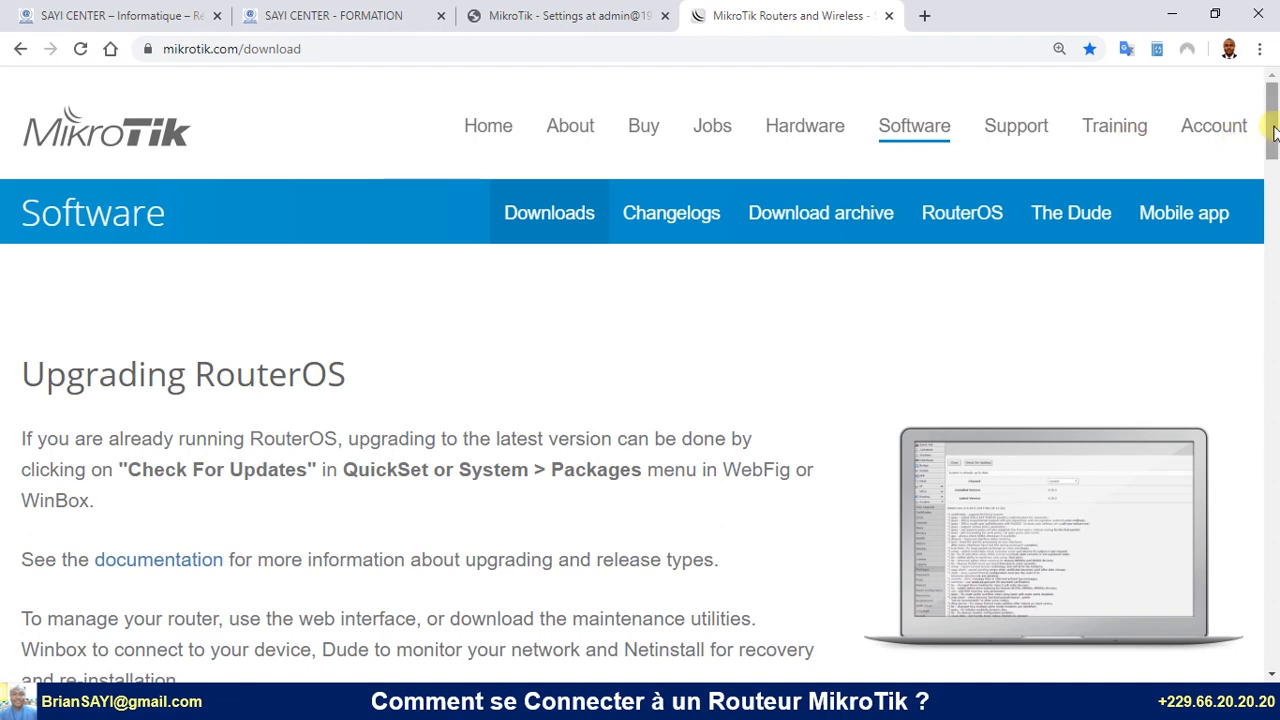
drag(1275, 133, 1274, 176)
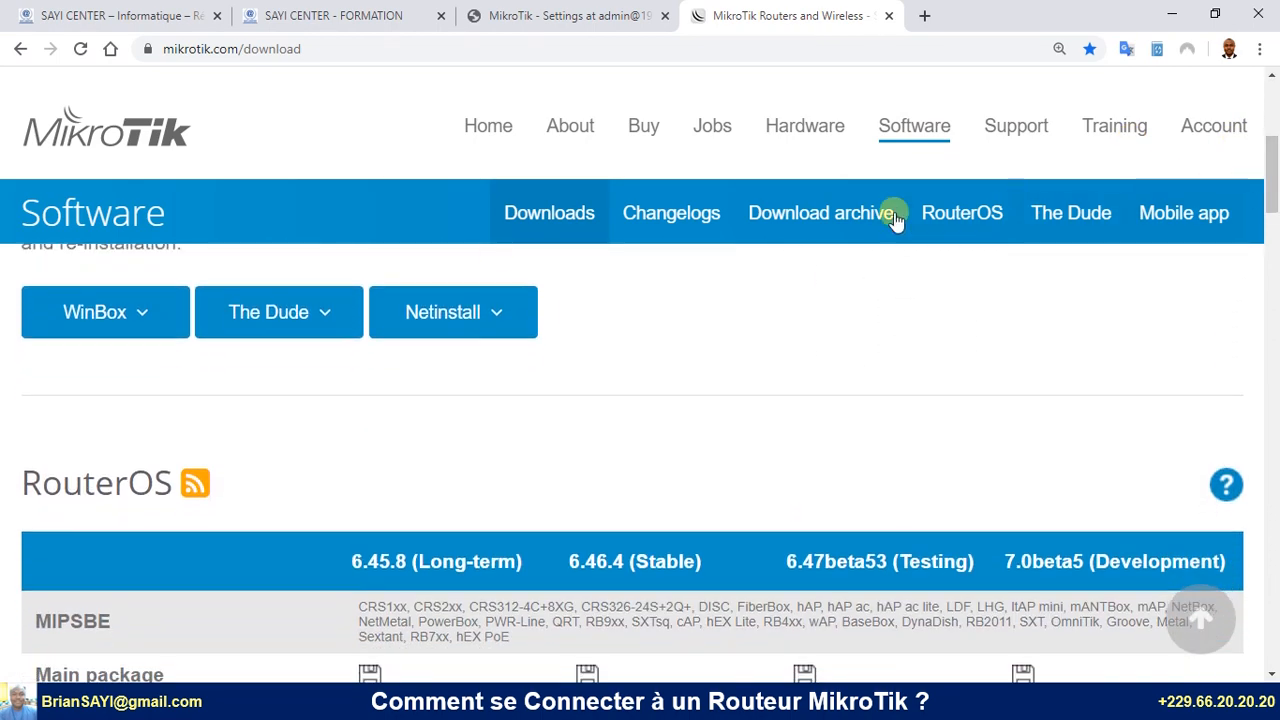
click(146, 318)
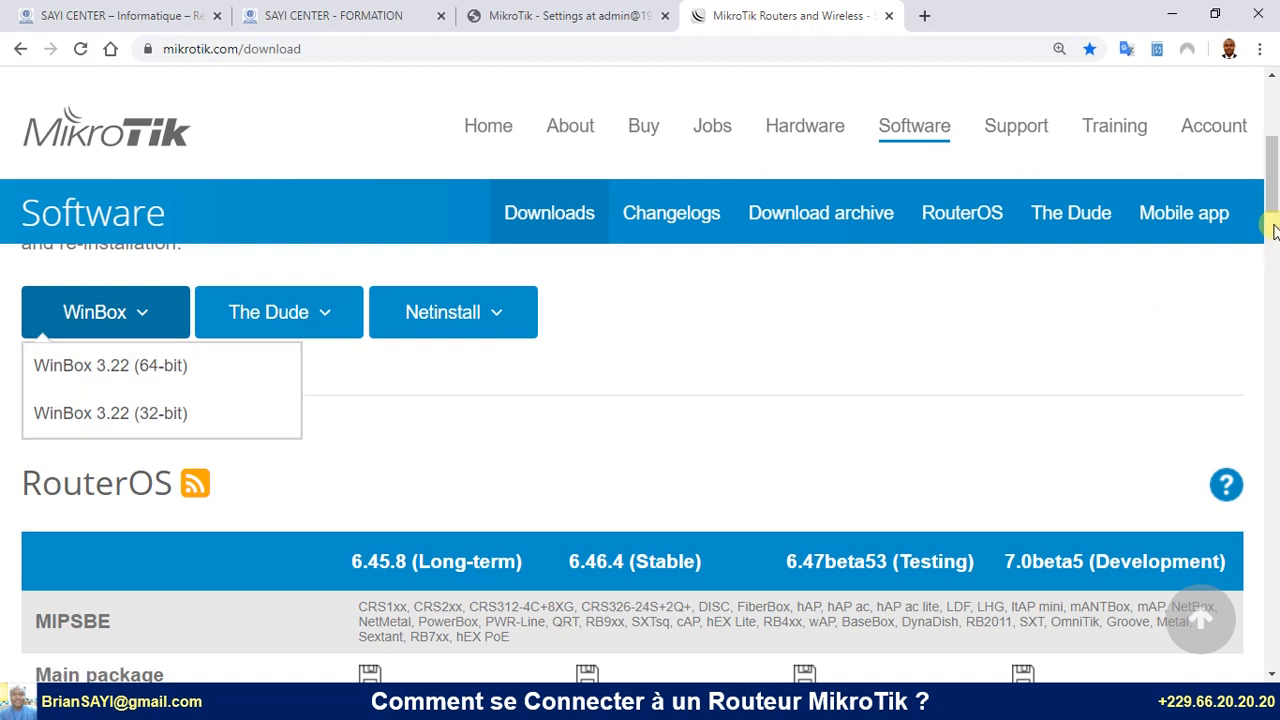
mouse_move(1272, 194)
mouse_down()
mouse_move(1272, 218)
mouse_move(1273, 181)
mouse_move(1273, 196)
mouse_up()
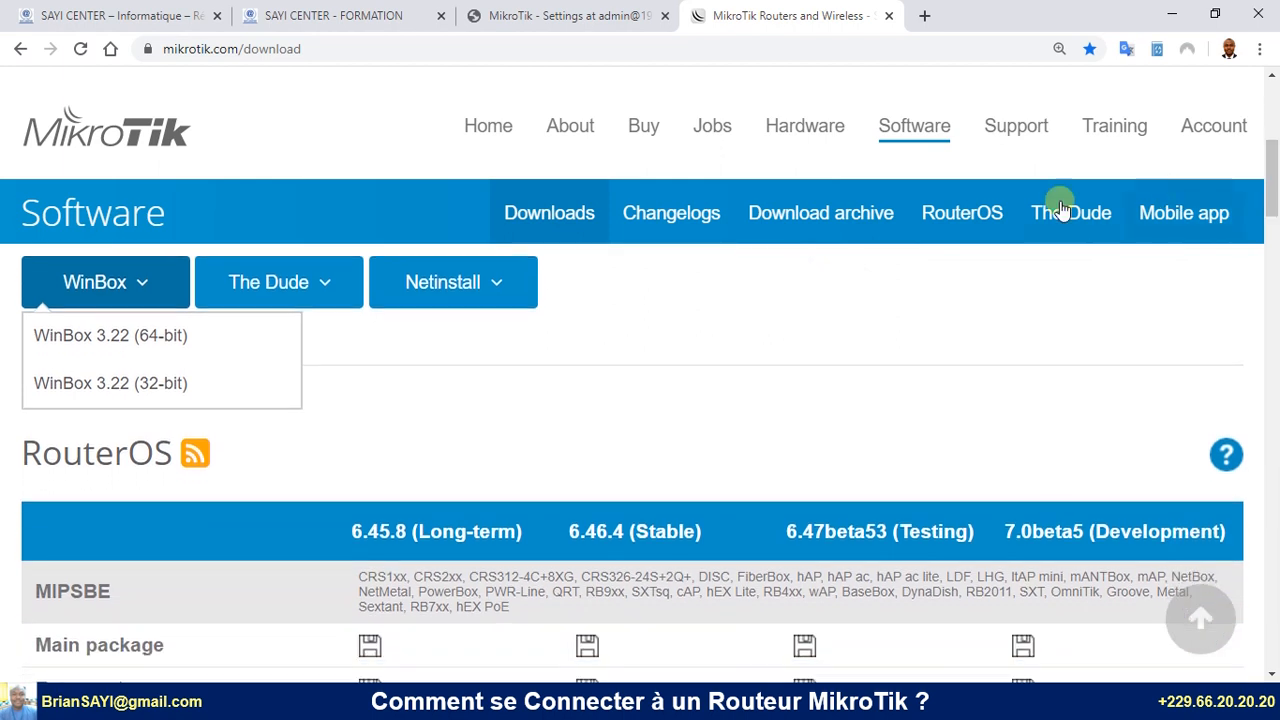
click(190, 344)
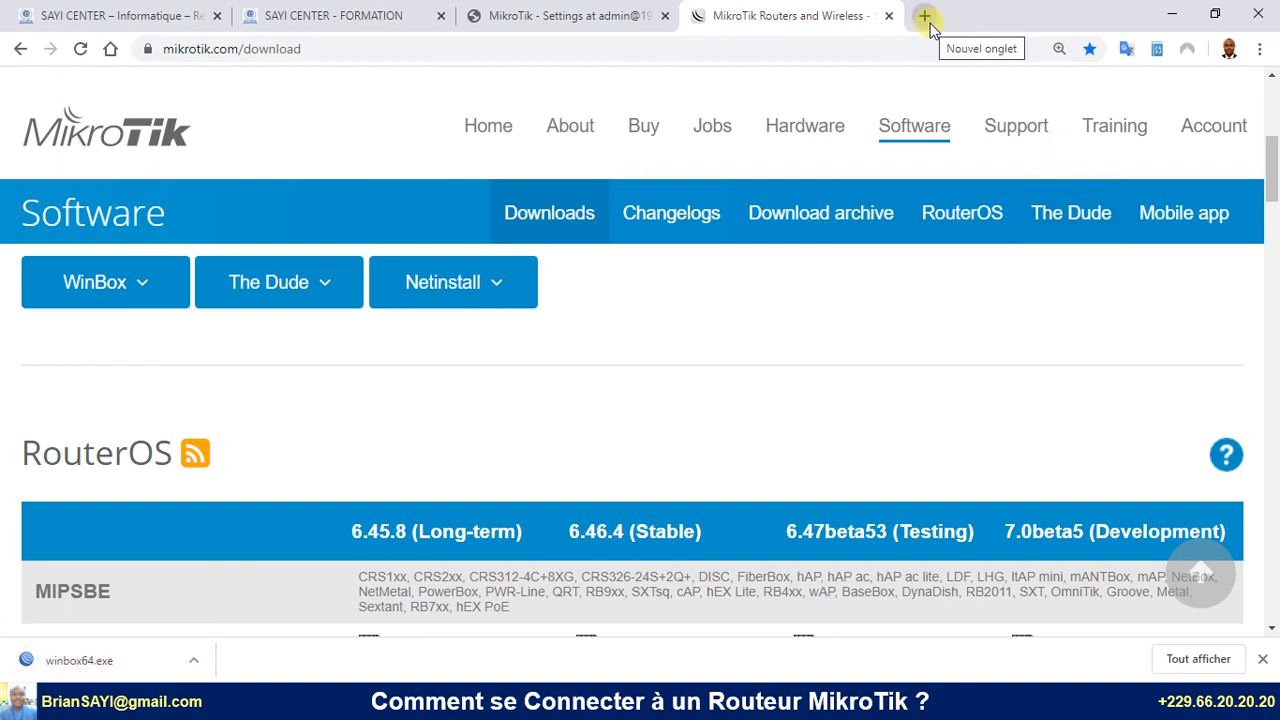
Launch the downloaded winbox64.exe and choose the neighbouring MikroTik router by its IP address 192.168.88.1 as the connection target
click(1205, 659)
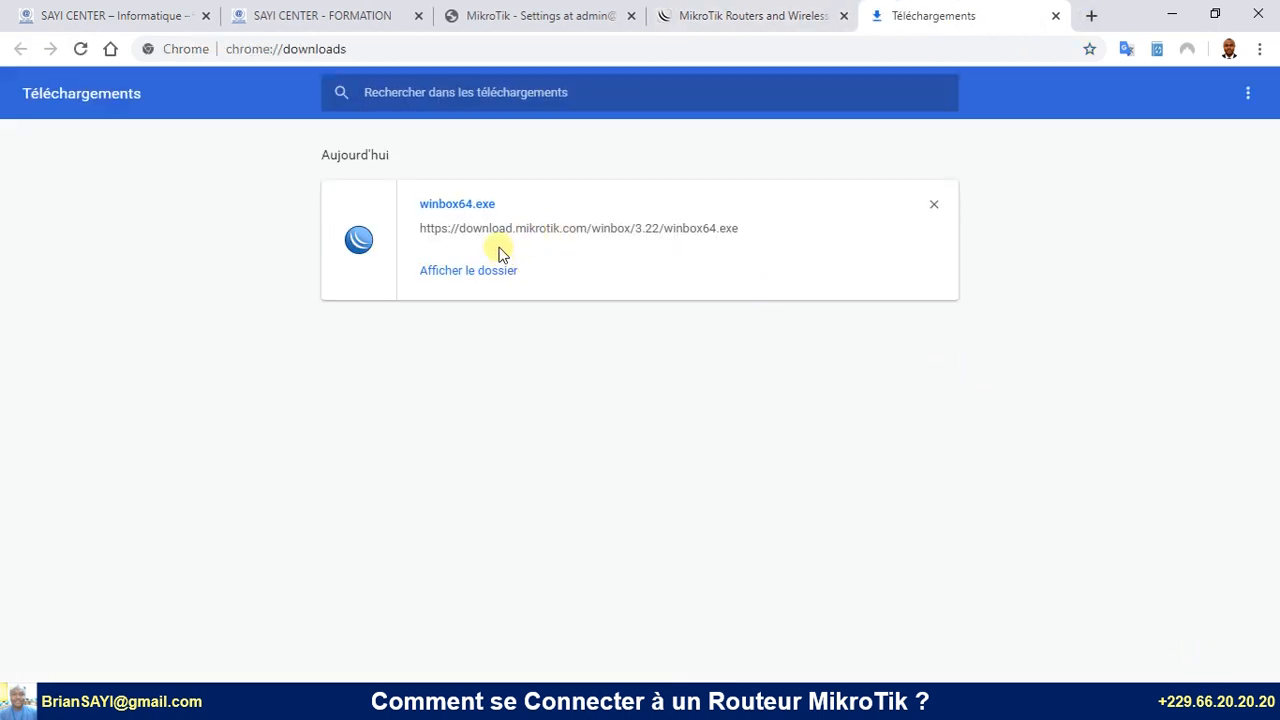
click(473, 210)
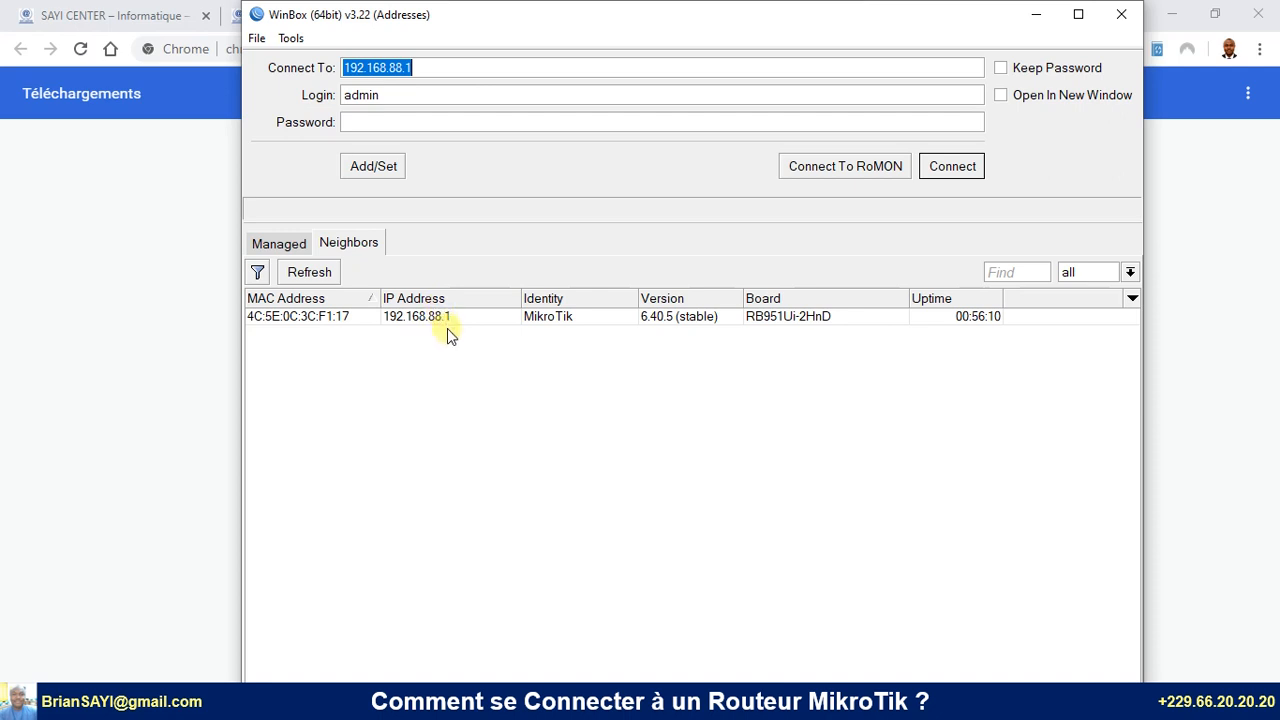
click(762, 322)
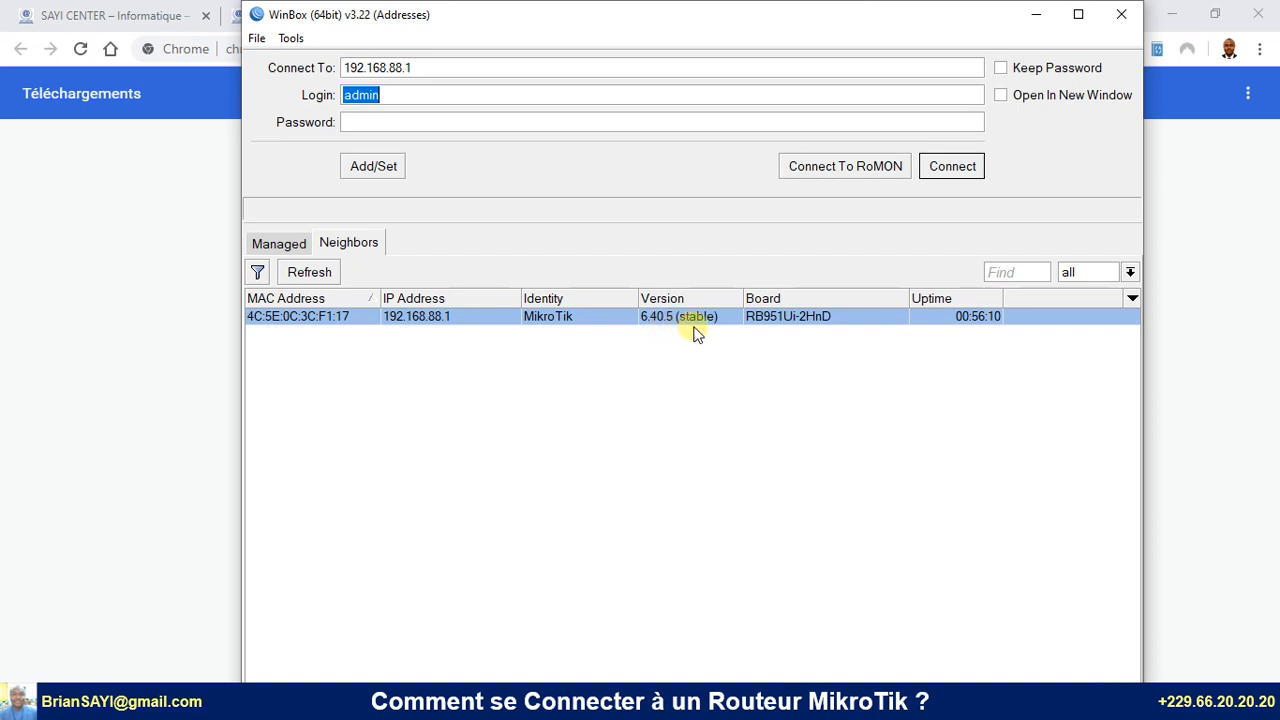
click(561, 320)
click(424, 322)
click(437, 316)
click(430, 67)
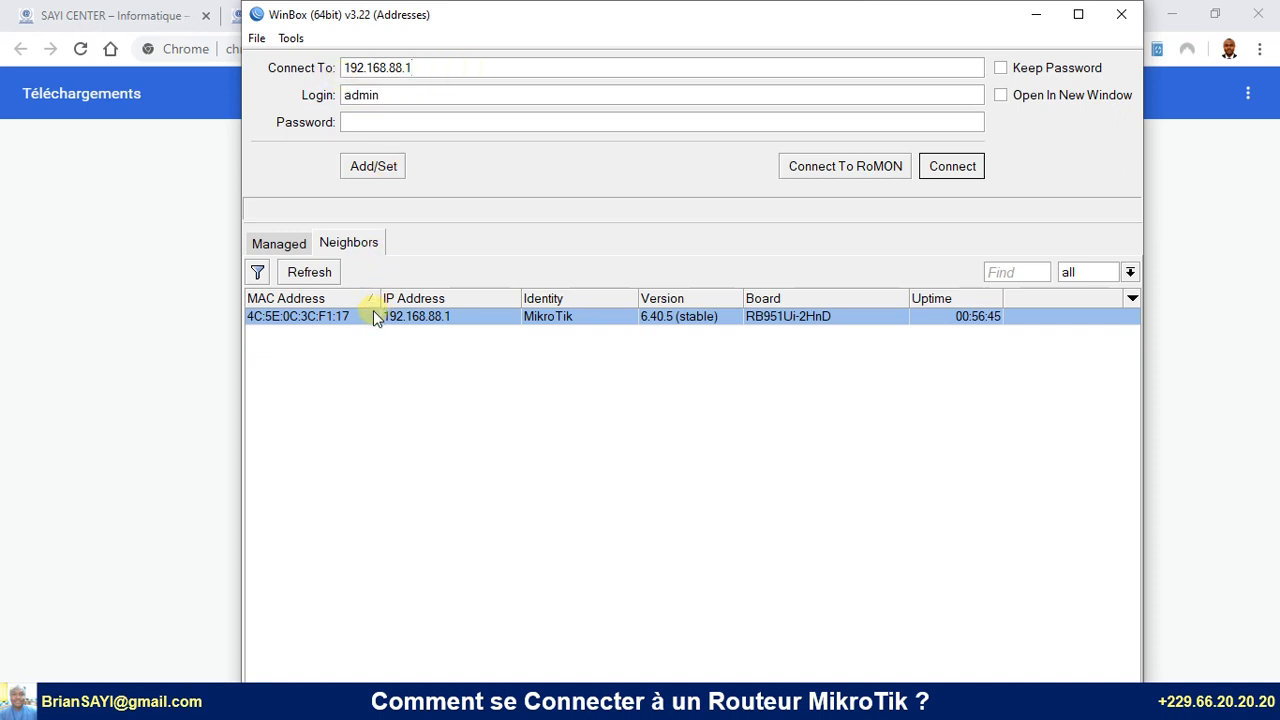
Switch the WinBox connection target to the router's MAC address, 4C:5E:0C:3C:F1:17
click(329, 320)
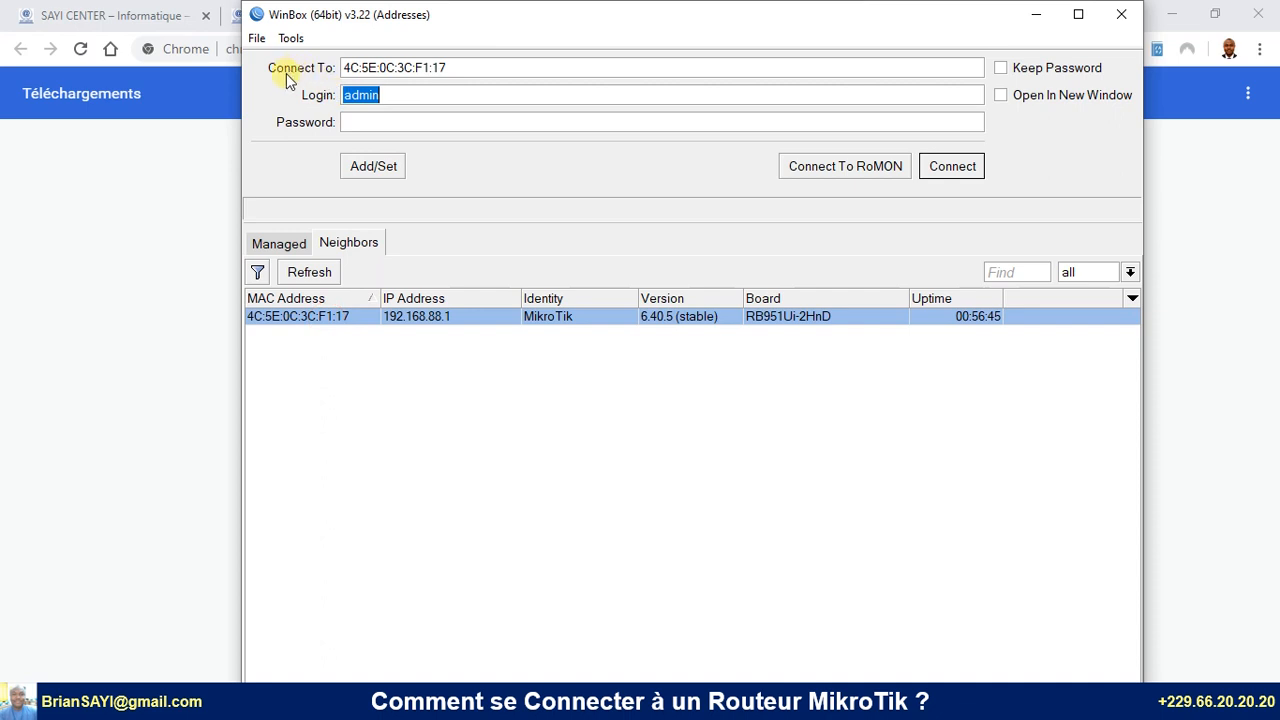
click(461, 68)
drag(504, 67, 335, 67)
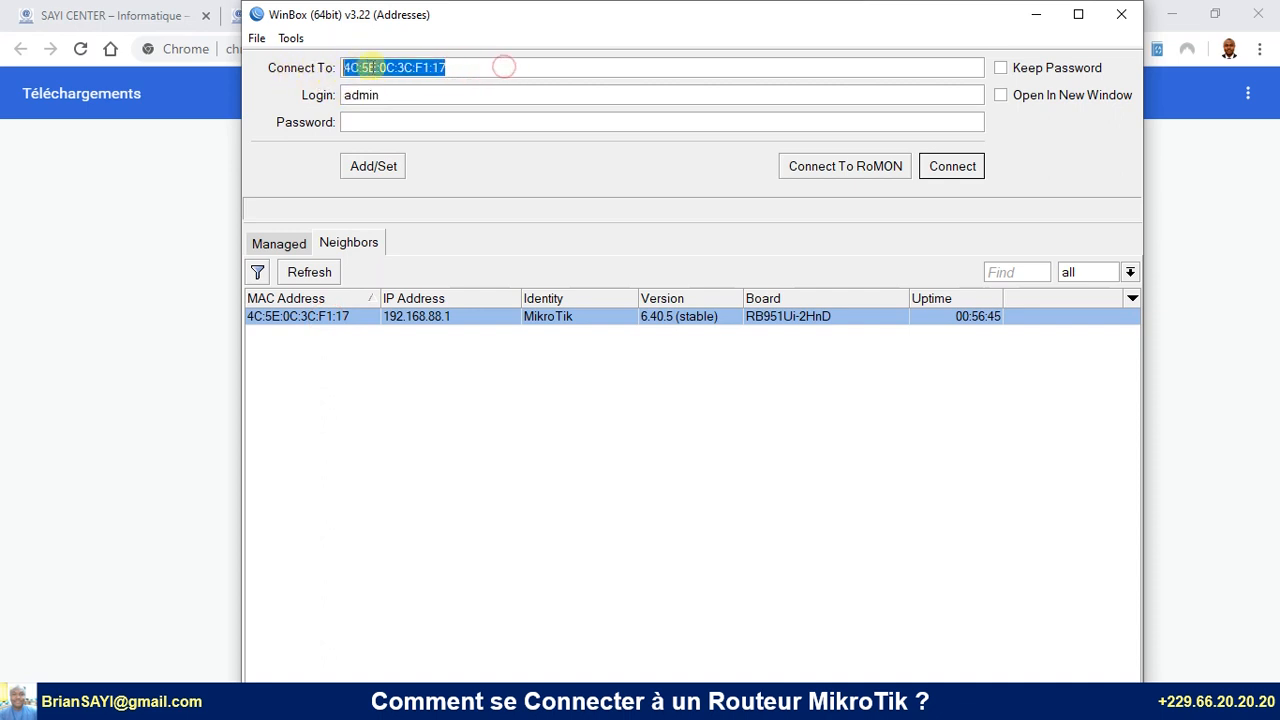
click(461, 67)
drag(487, 67, 296, 67)
click(480, 67)
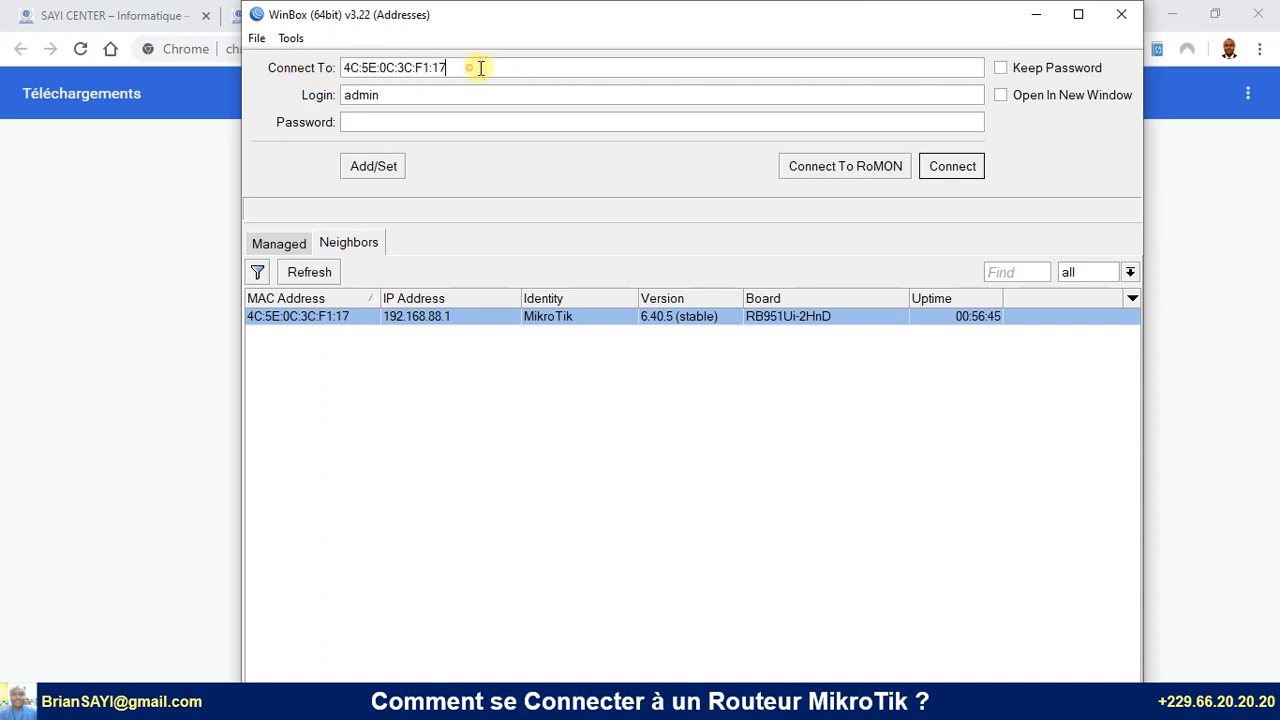
Switch the connection target to the router's IP address 192.168.88.1, and back to its MAC address 4C:5E:0C:3C:F1:17
drag(489, 67, 300, 60)
click(452, 316)
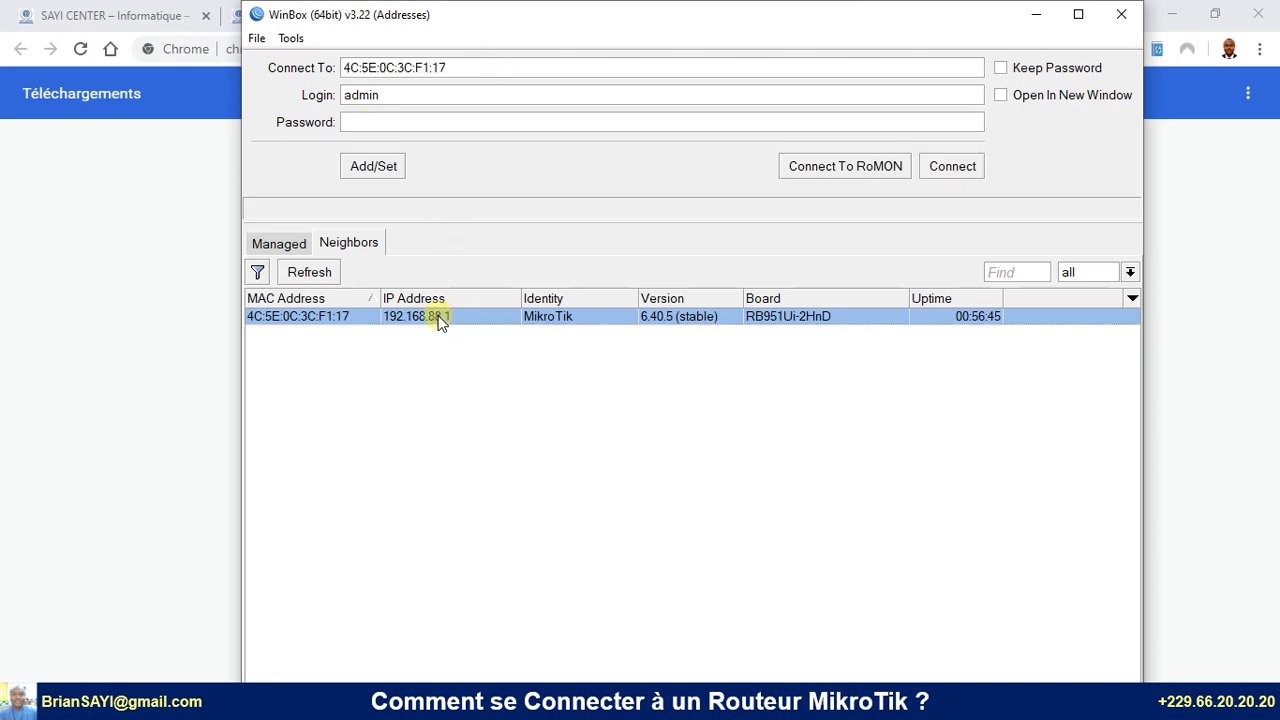
click(434, 63)
double_click(437, 62)
click(432, 70)
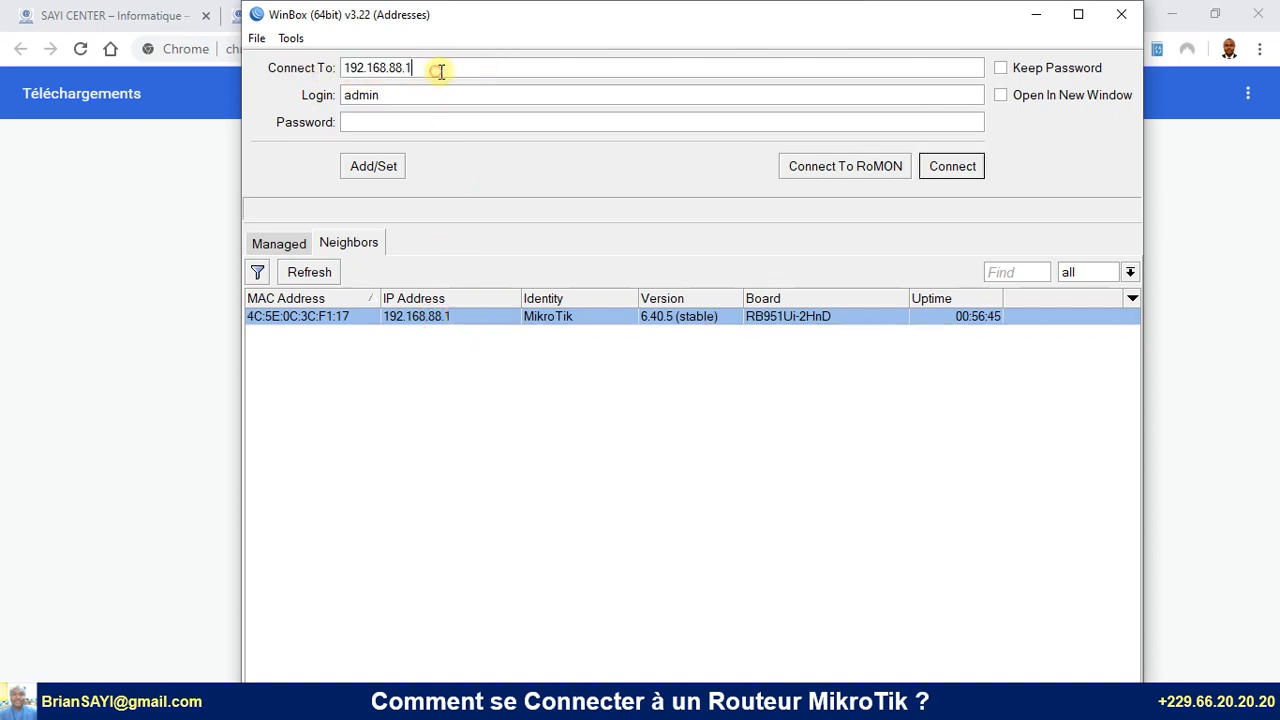
click(434, 318)
click(331, 317)
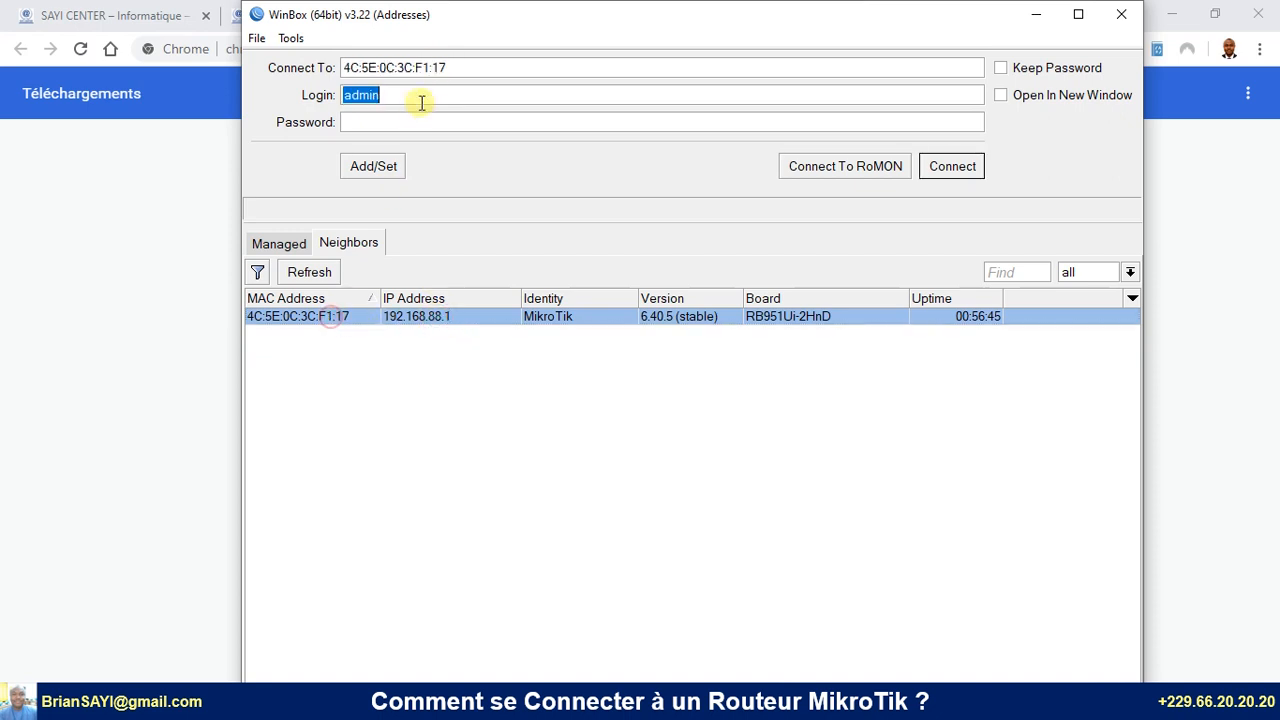
click(443, 71)
double_click(443, 71)
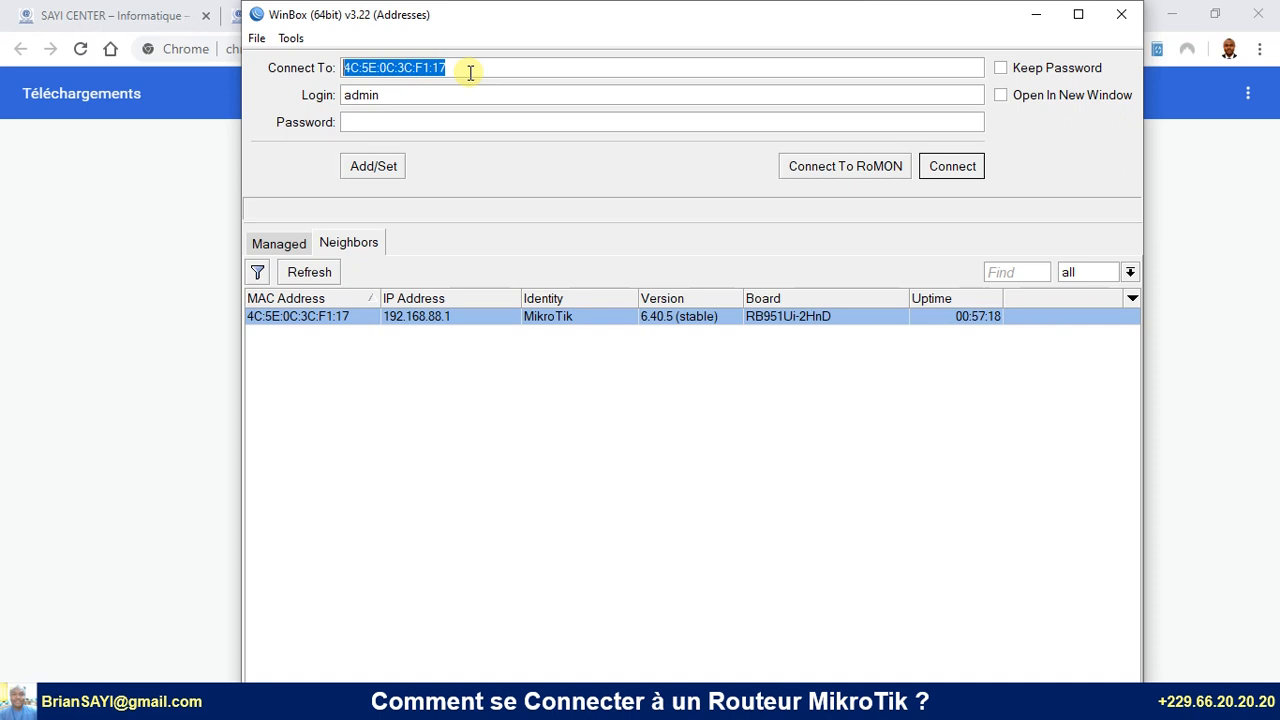
Connect to the router by its IP address 192.168.88.1 with the login admin and an empty password
click(439, 326)
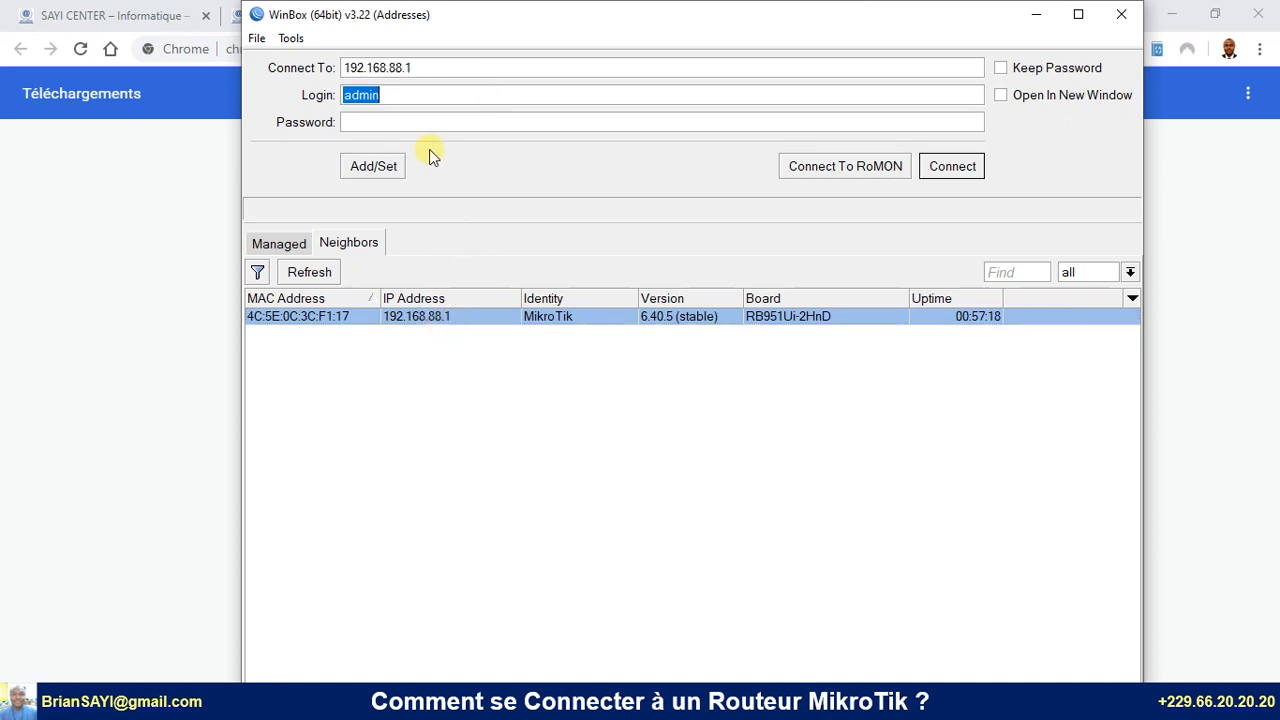
click(414, 97)
double_click(405, 100)
text(a)
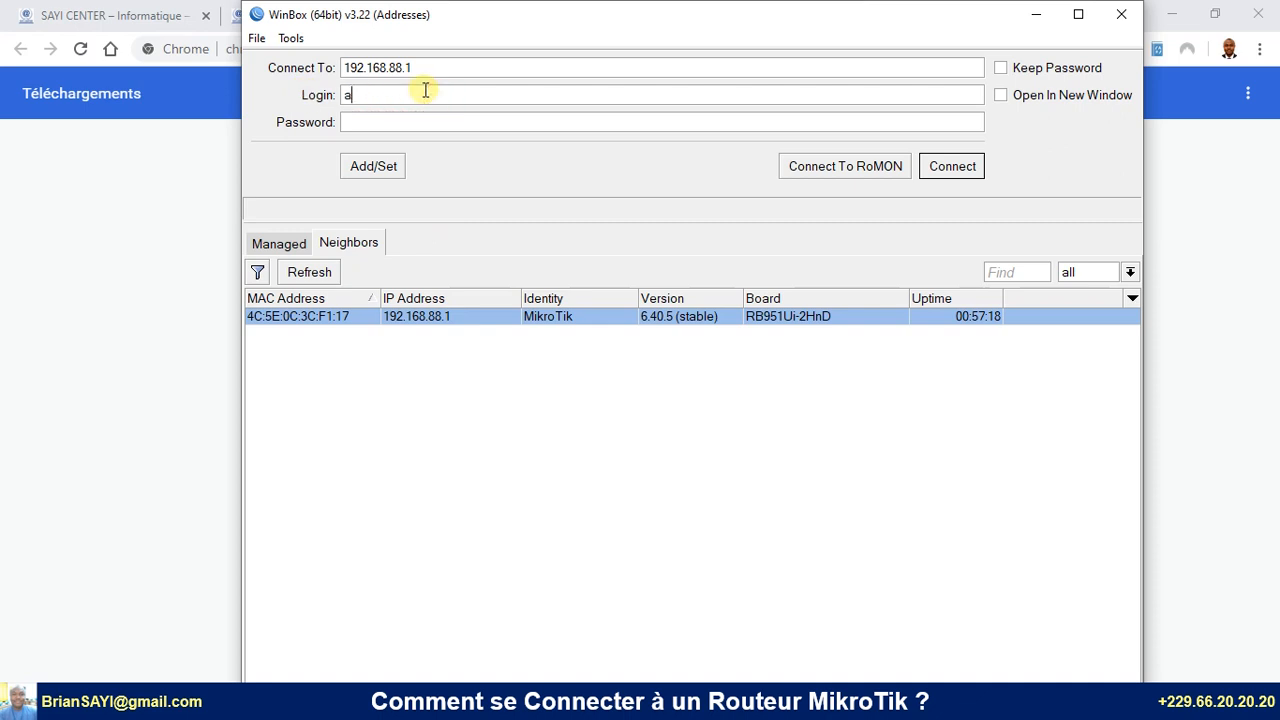
text(dmin)
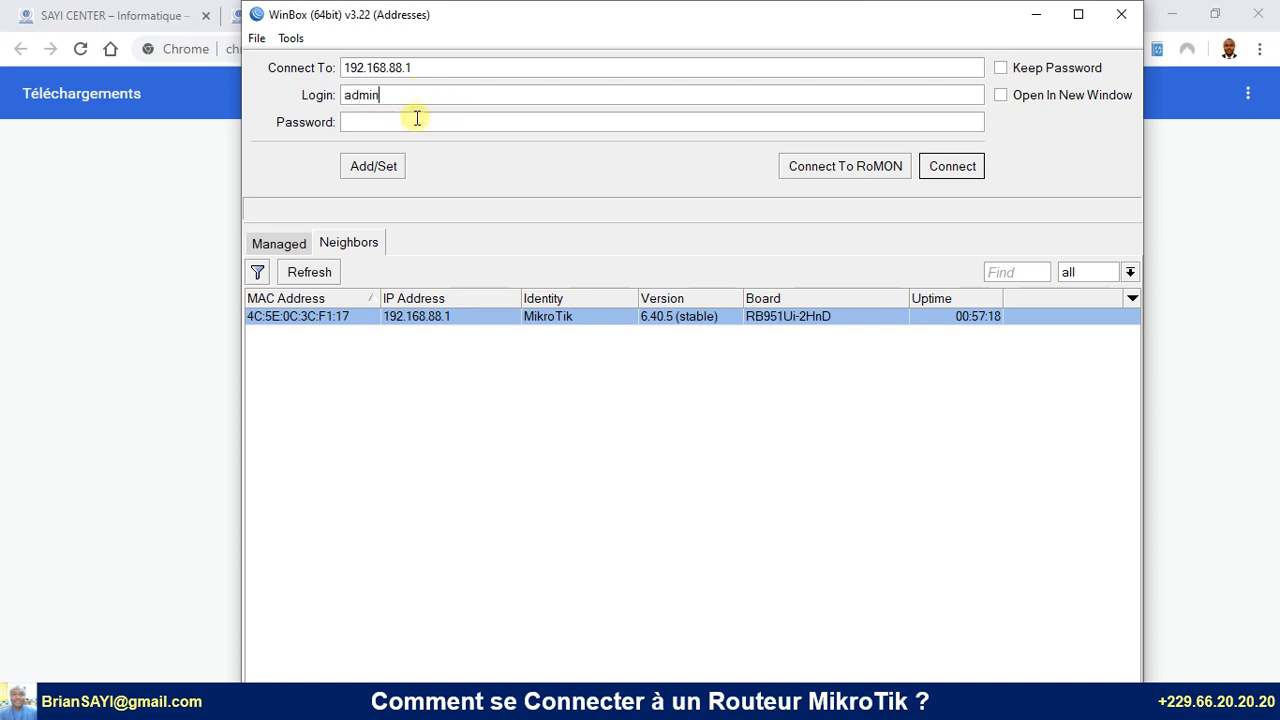
click(434, 122)
click(958, 170)
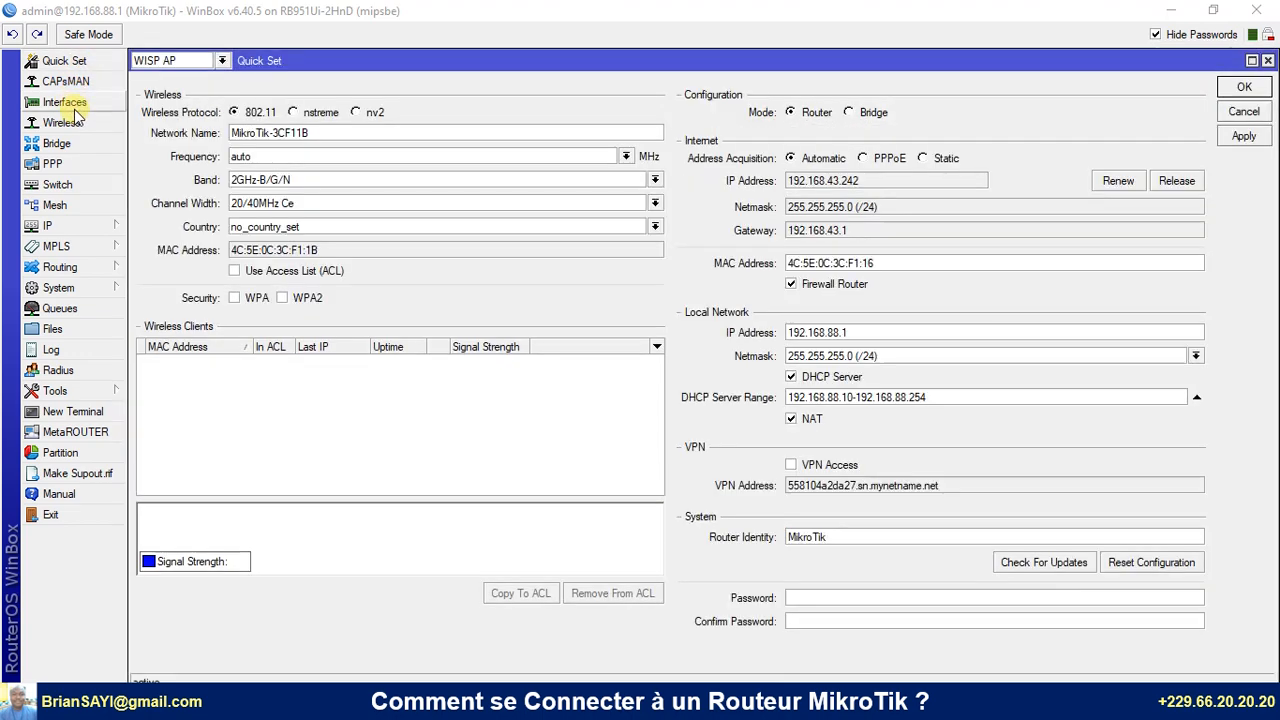
View the router's Interfaces, Wireless and Bridge windows, and close them together with Quick Set
click(75, 108)
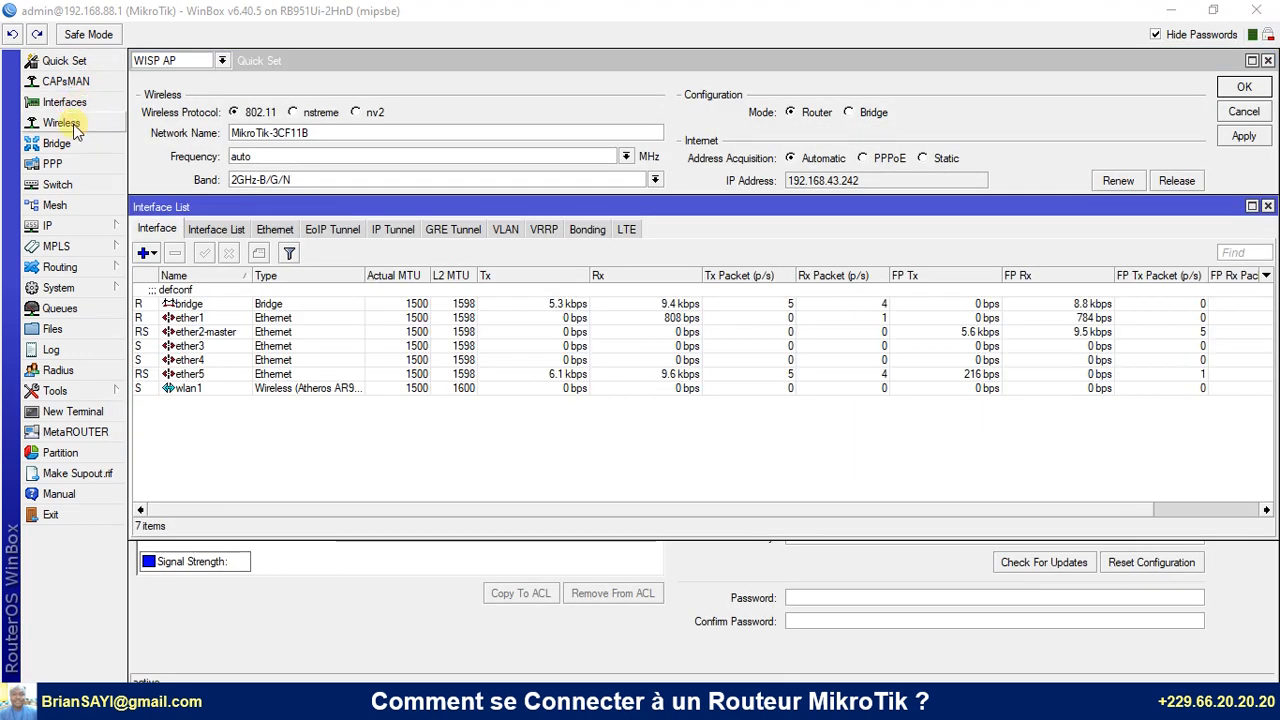
click(73, 128)
click(72, 144)
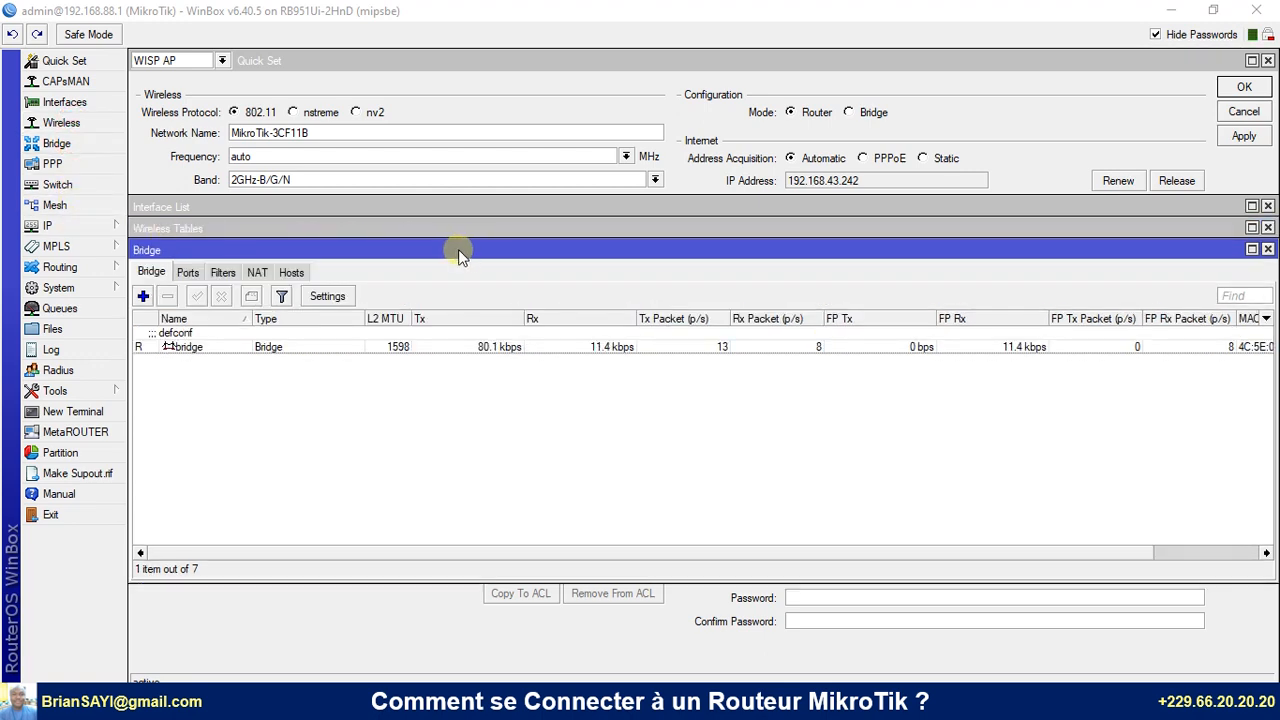
drag(458, 249, 468, 332)
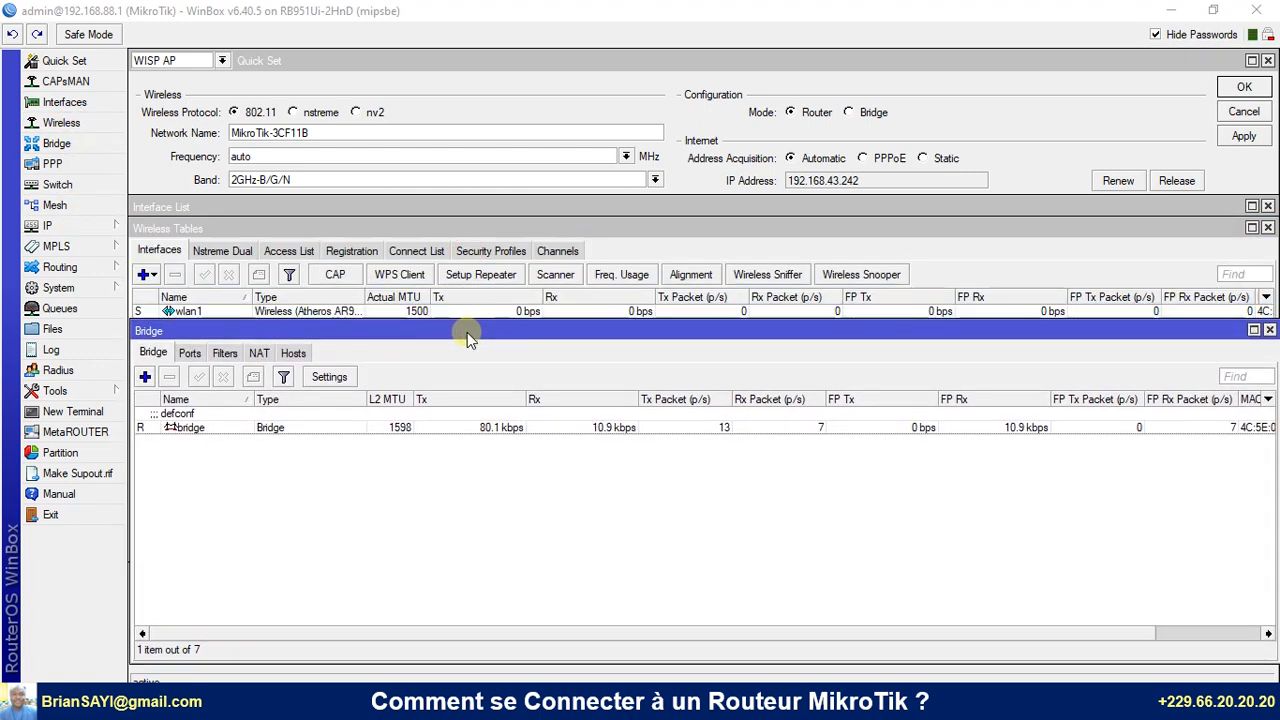
key(Escape)
key(Escape)
key(Escape)
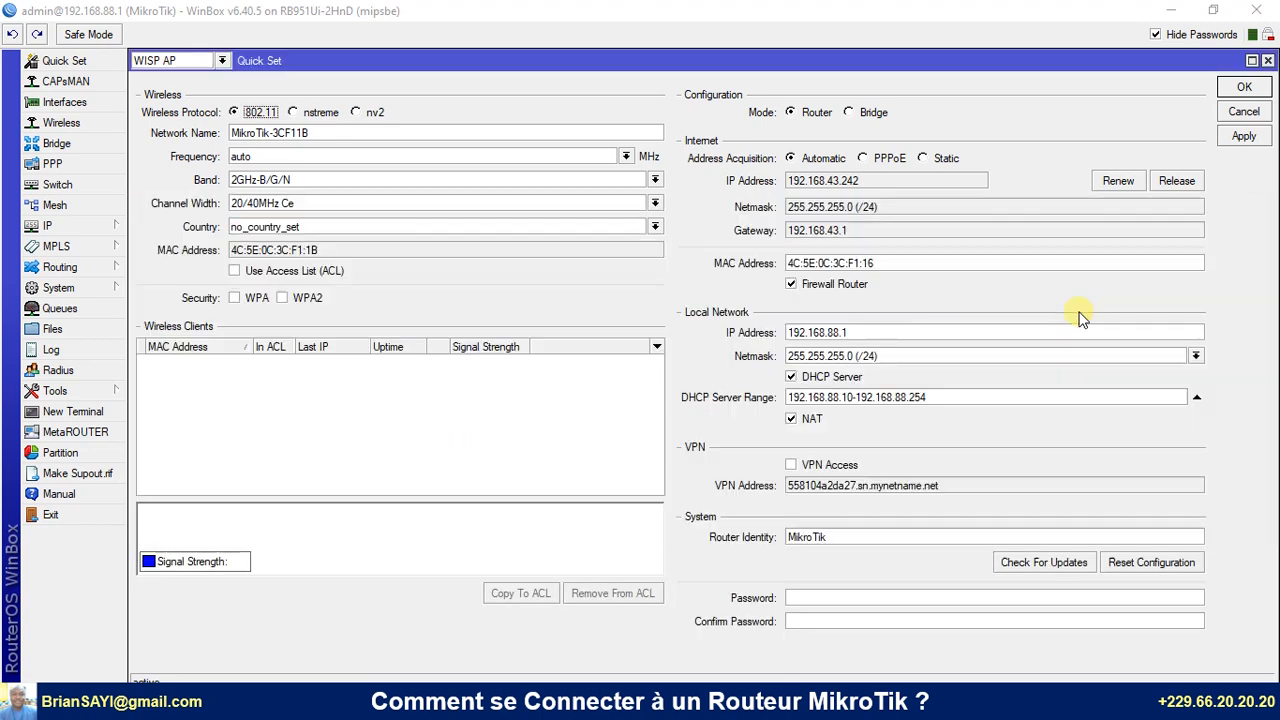
key(Escape)
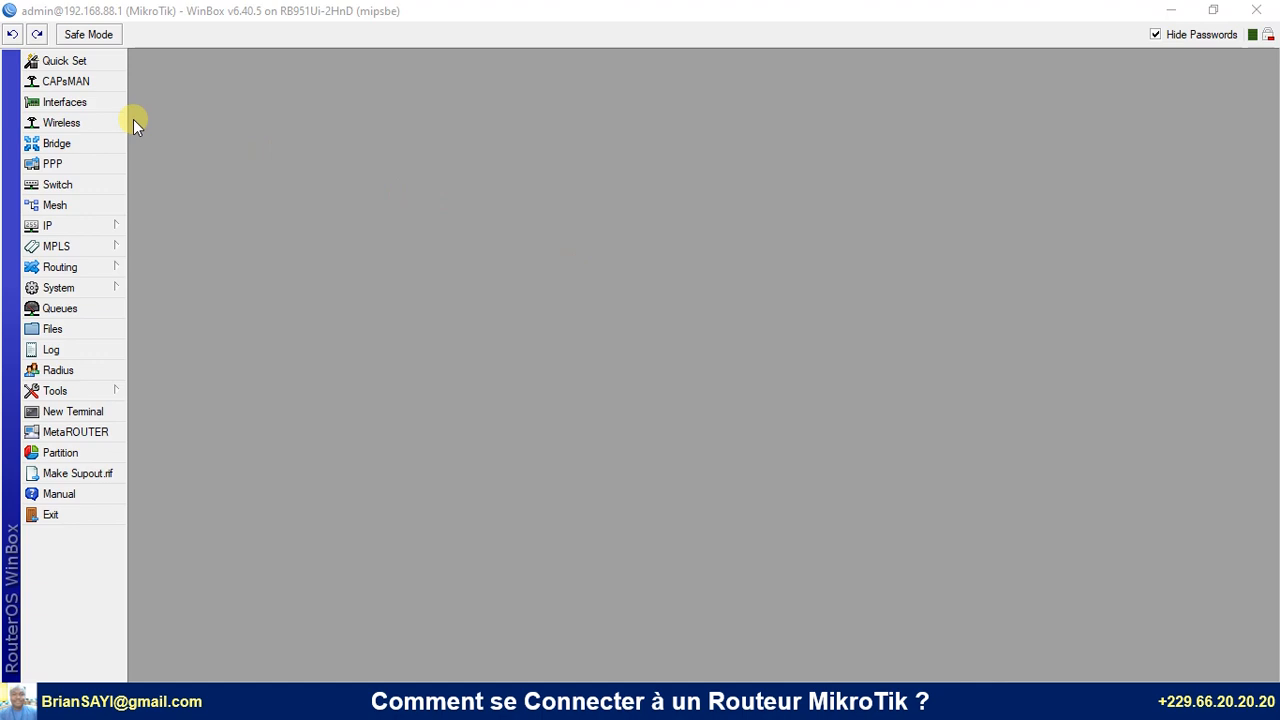
Show the router's interface list near the top of the workspace with the IP address list placed below it
click(78, 106)
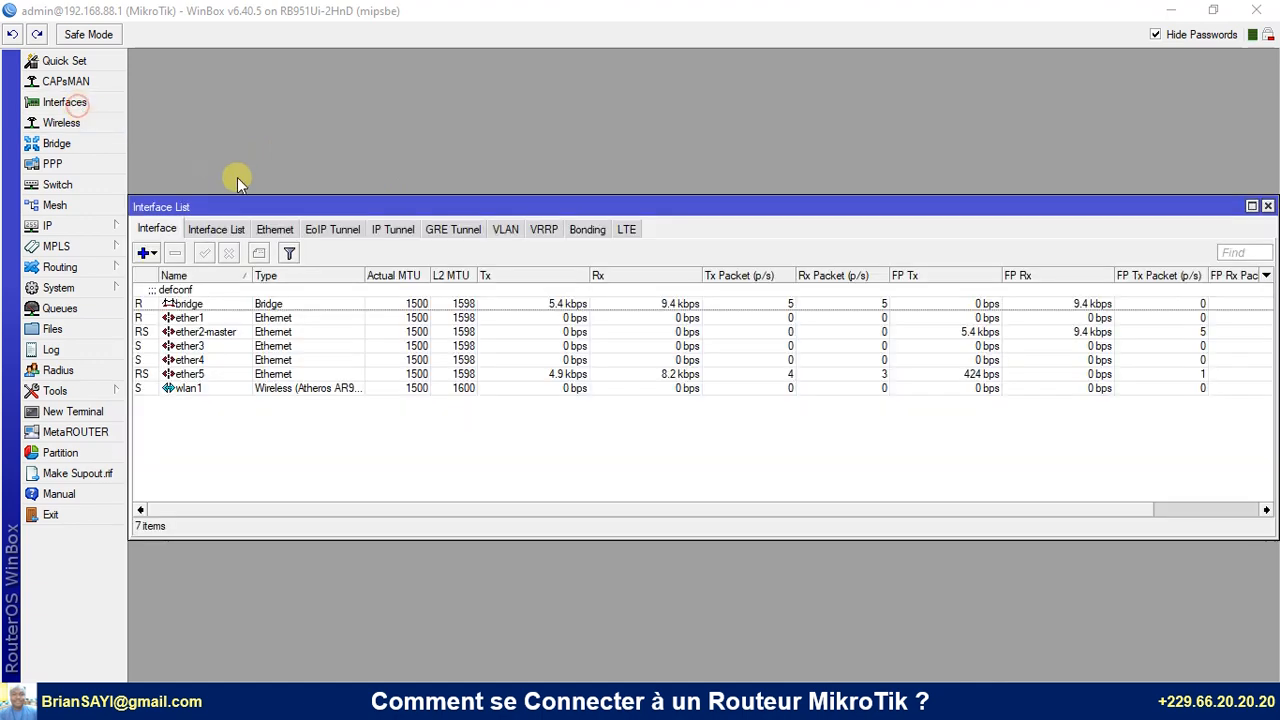
drag(306, 207, 310, 68)
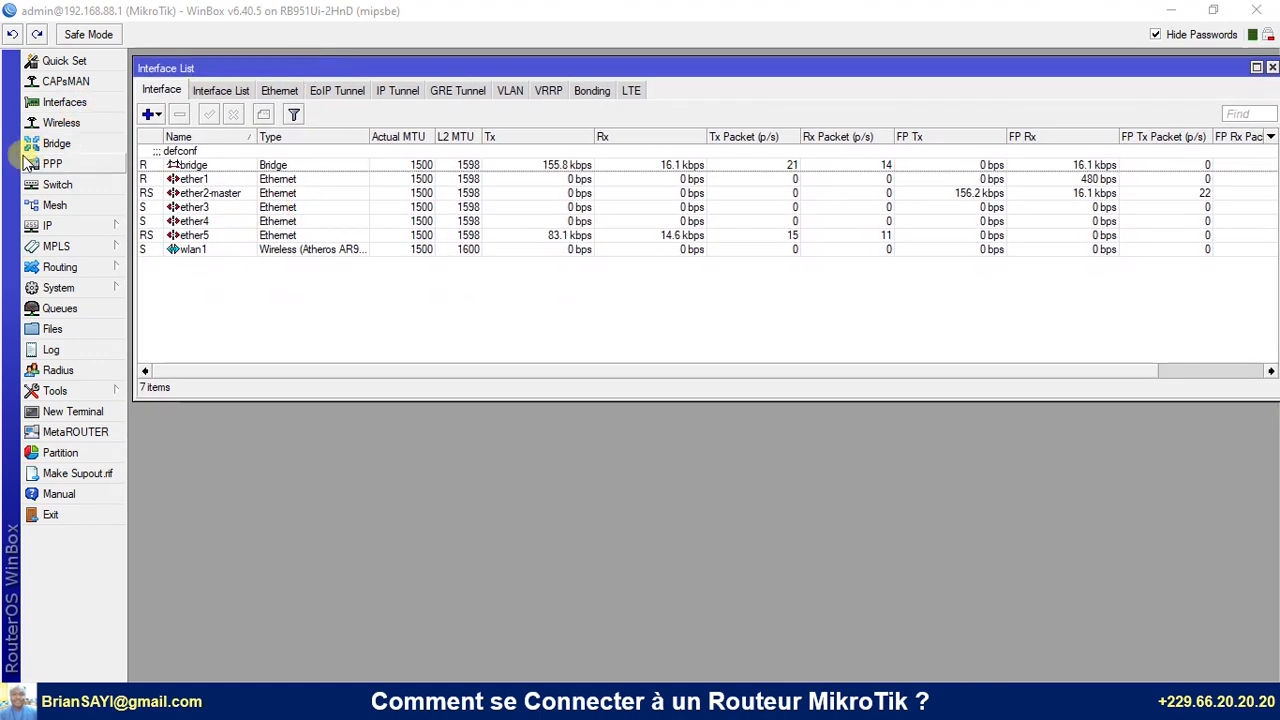
click(62, 228)
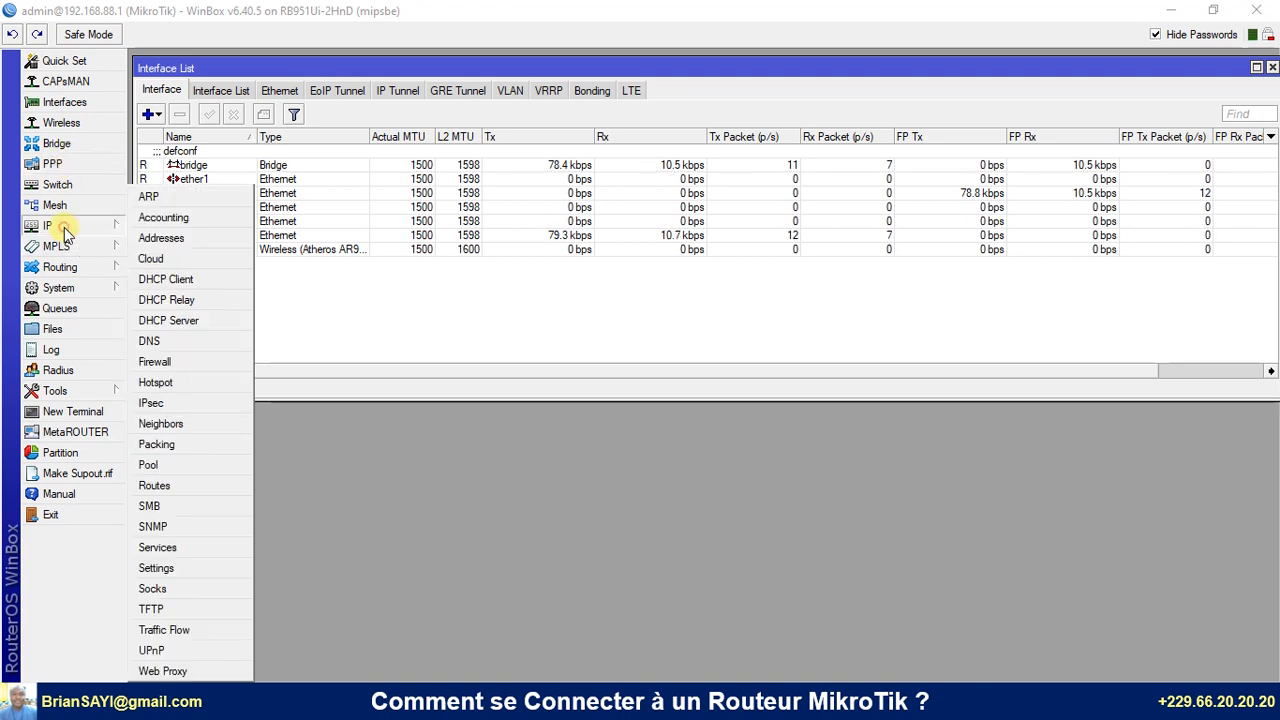
click(191, 239)
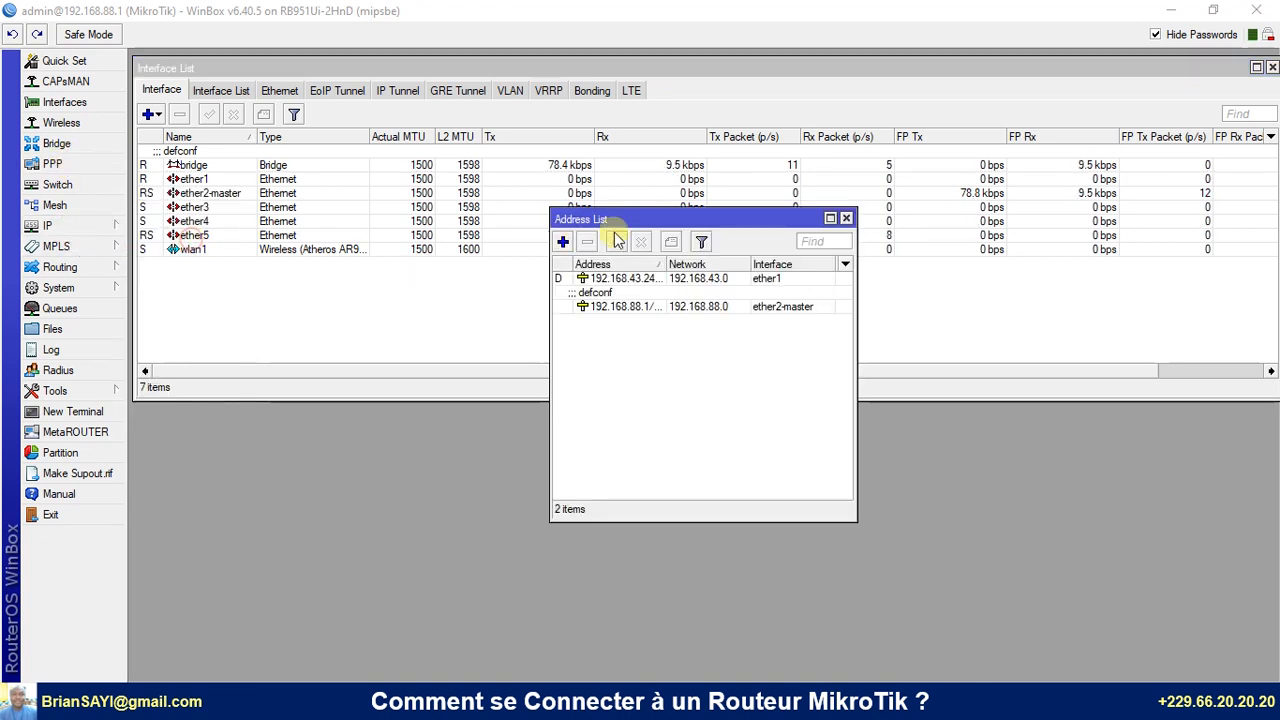
drag(636, 223, 258, 338)
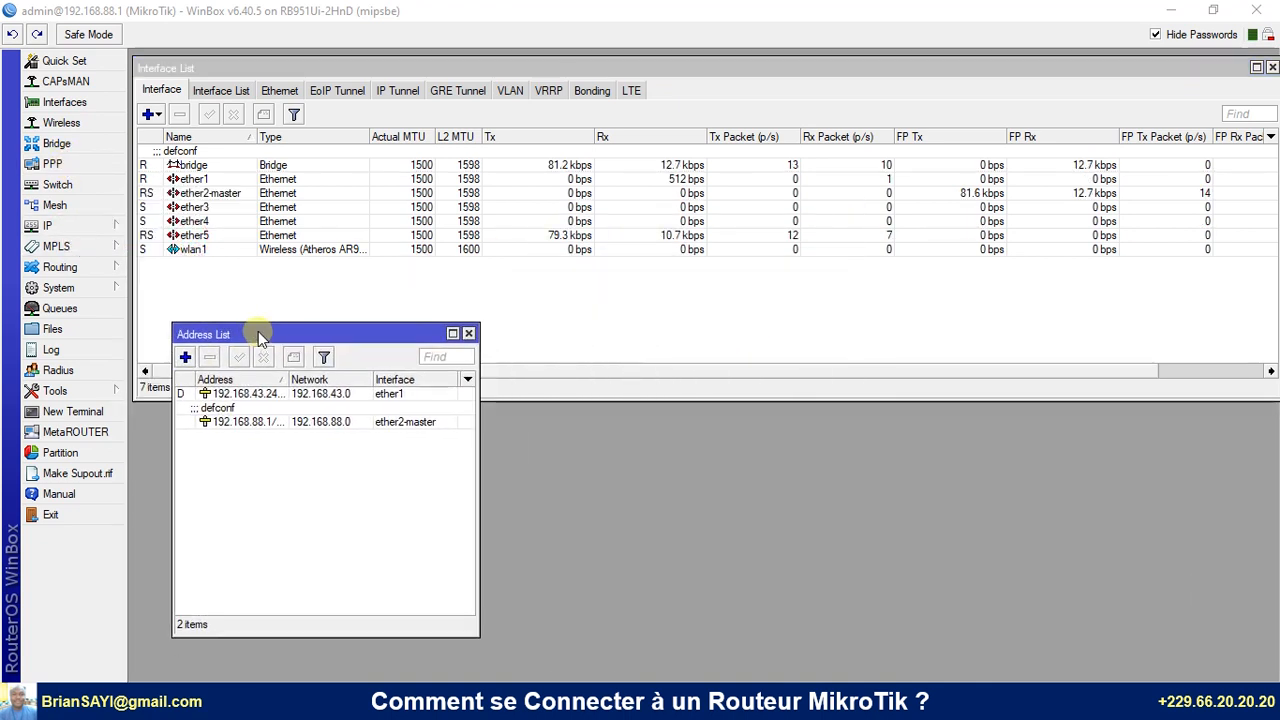
View the Bridge window maximized and at normal size, and close it along with the address and interface lists
click(57, 143)
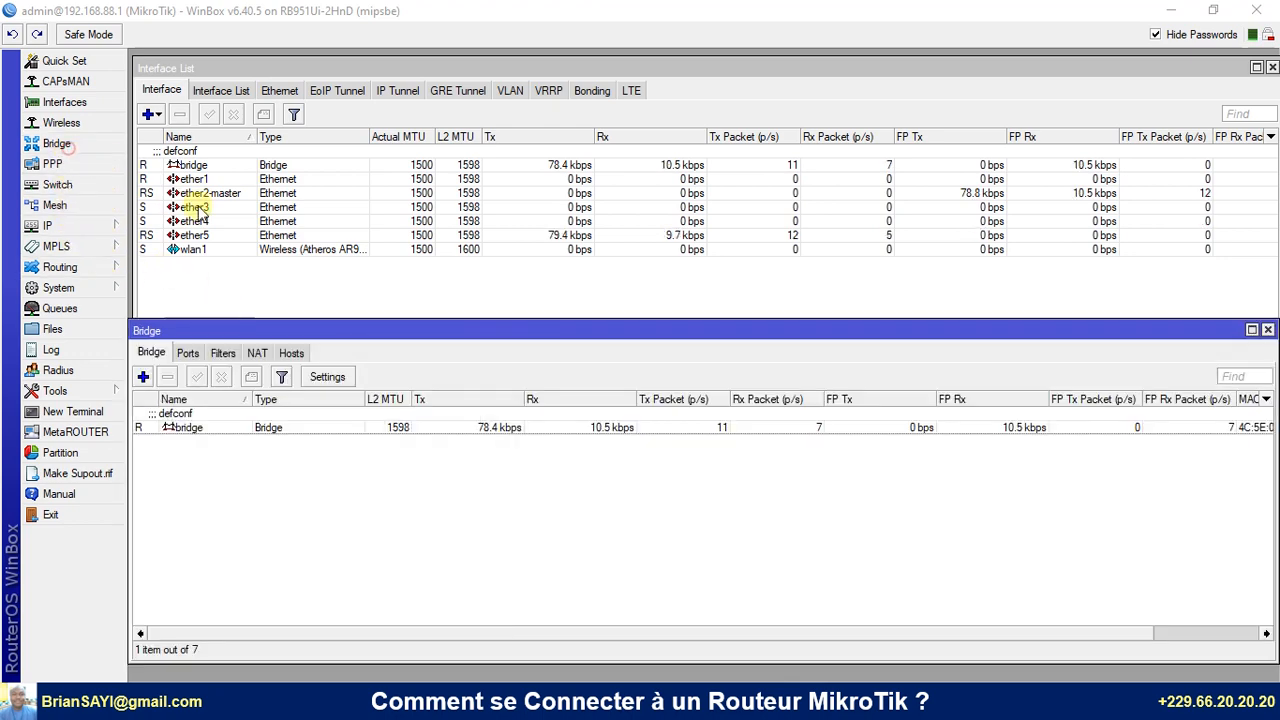
double_click(430, 328)
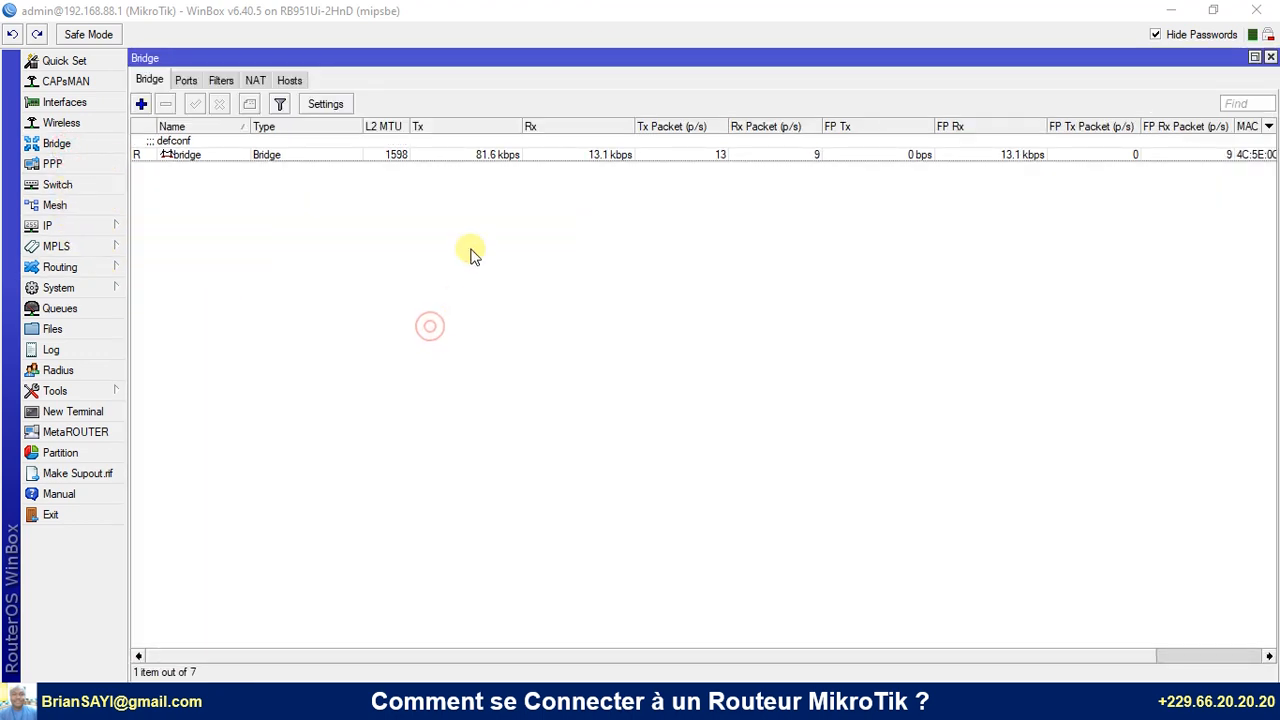
double_click(615, 57)
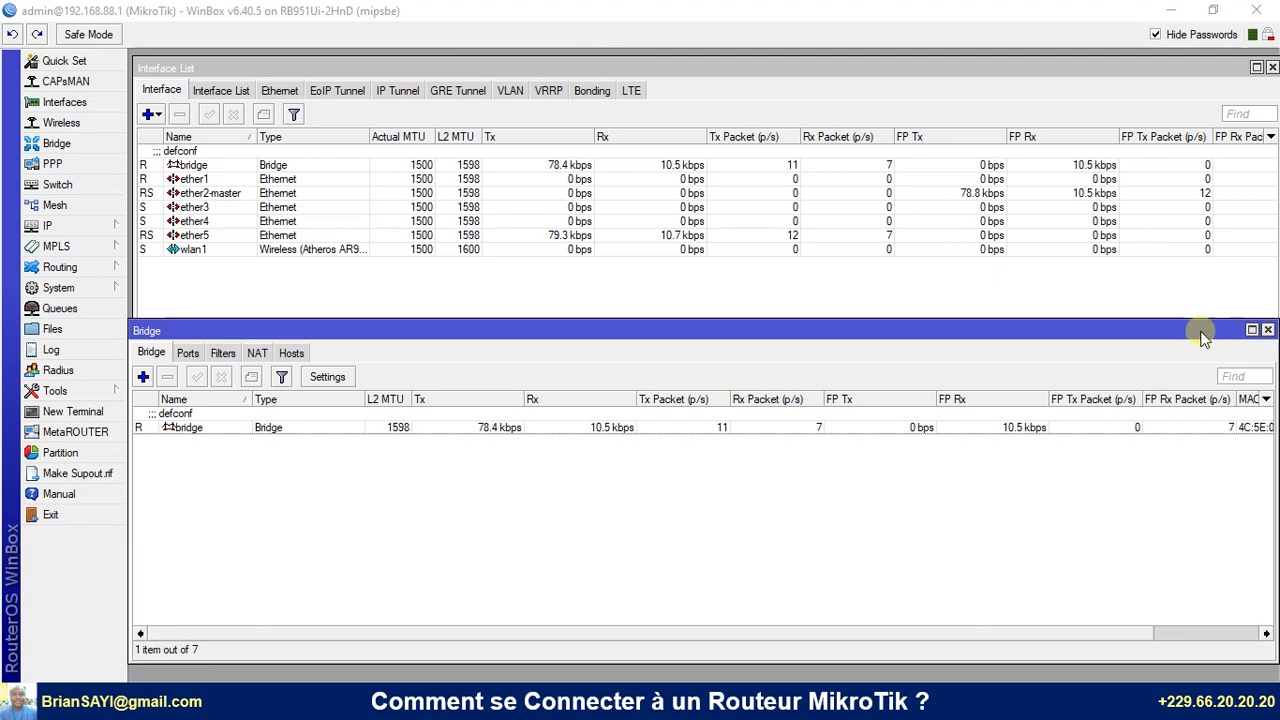
drag(1200, 330, 1258, 338)
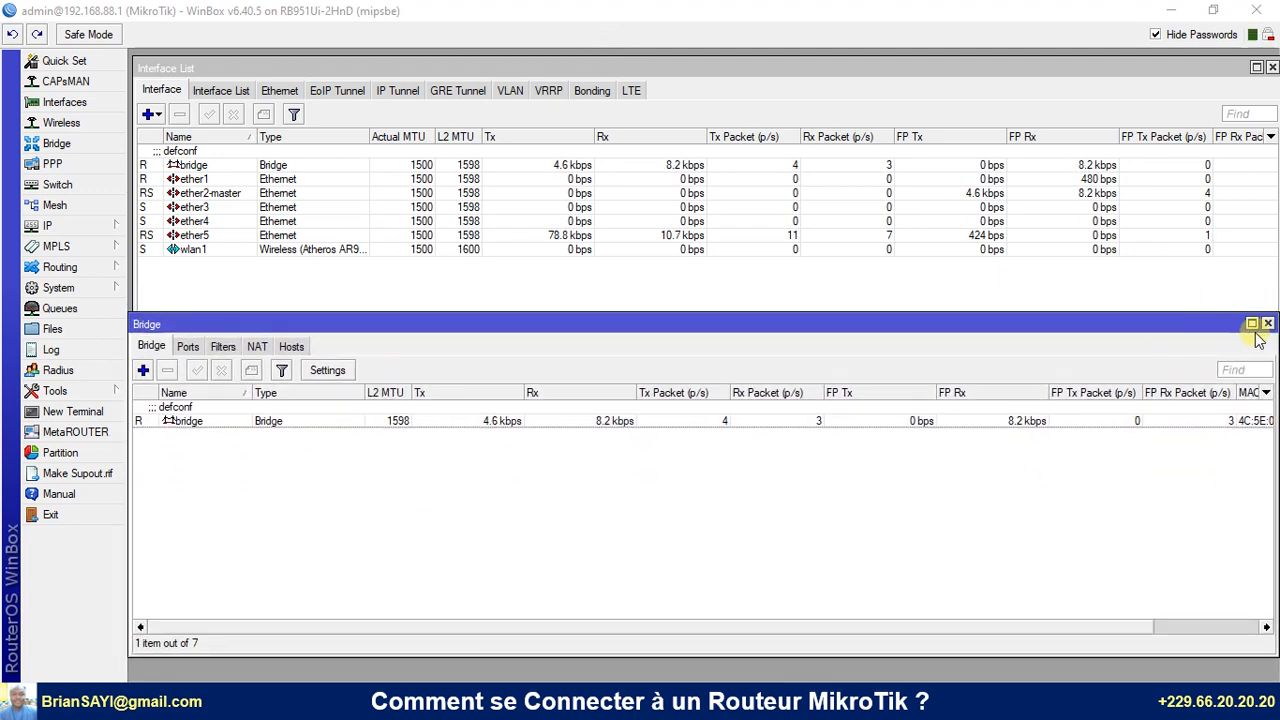
click(1267, 323)
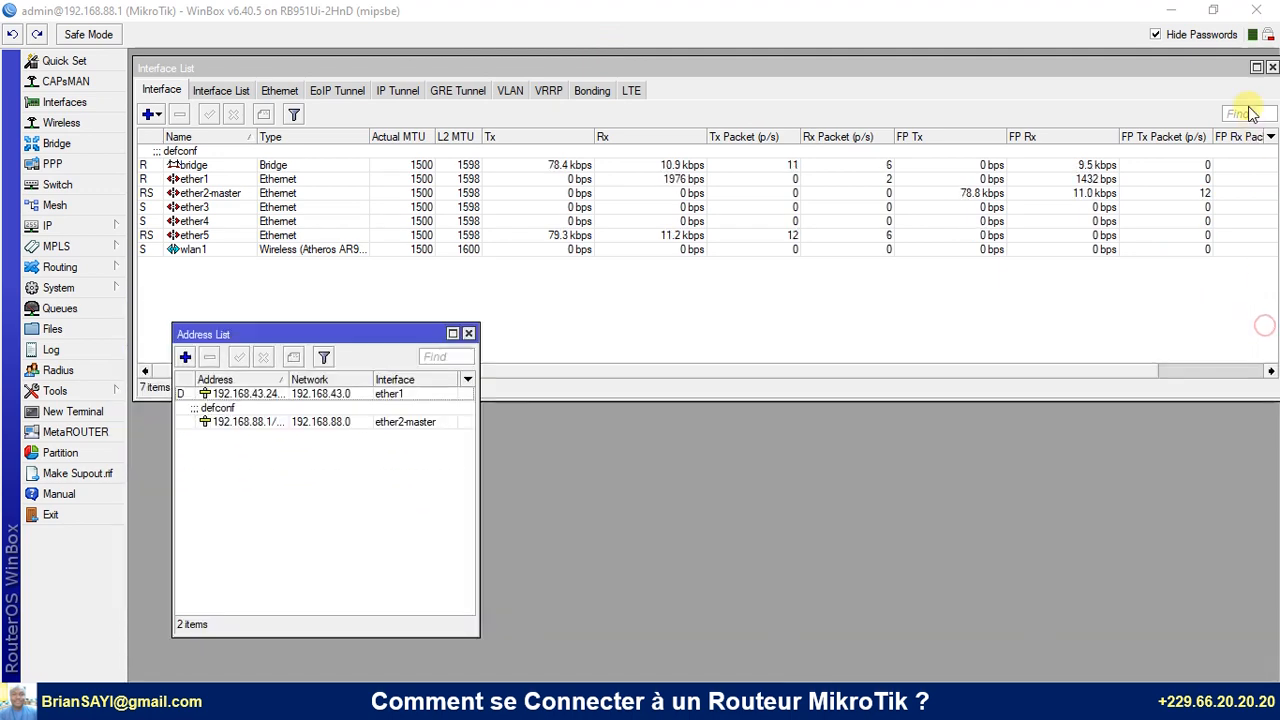
click(469, 334)
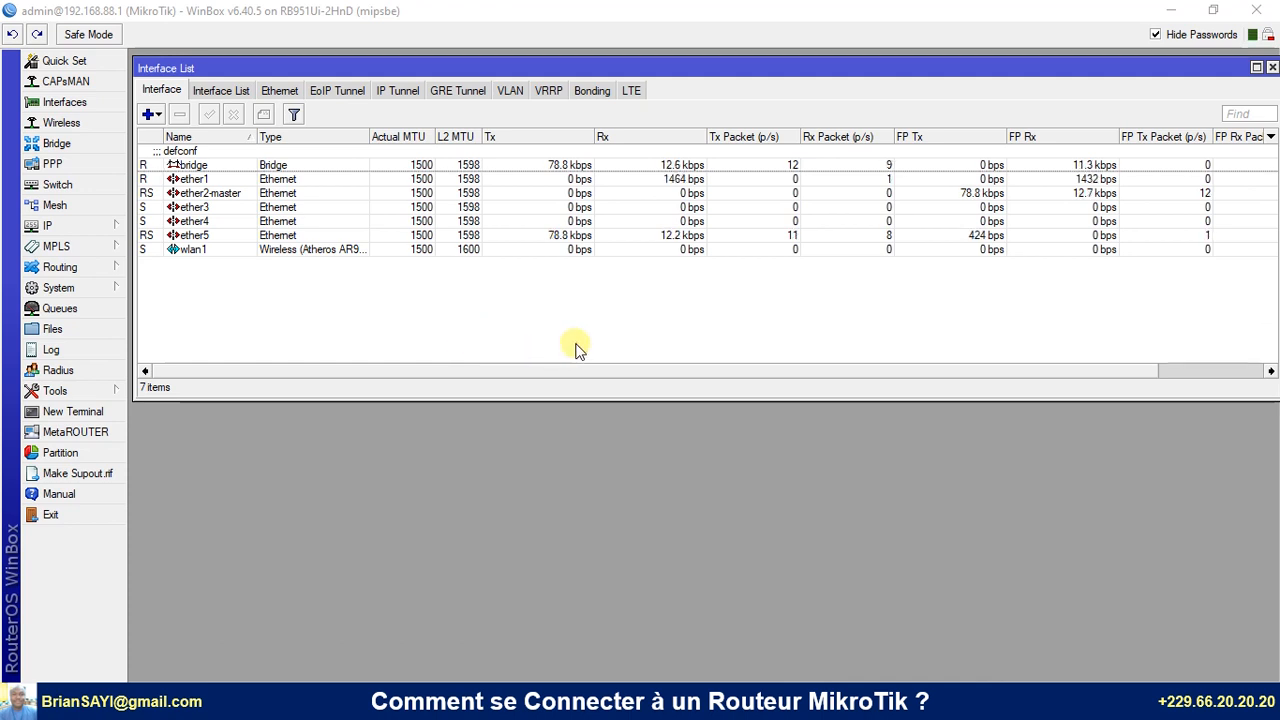
click(1271, 67)
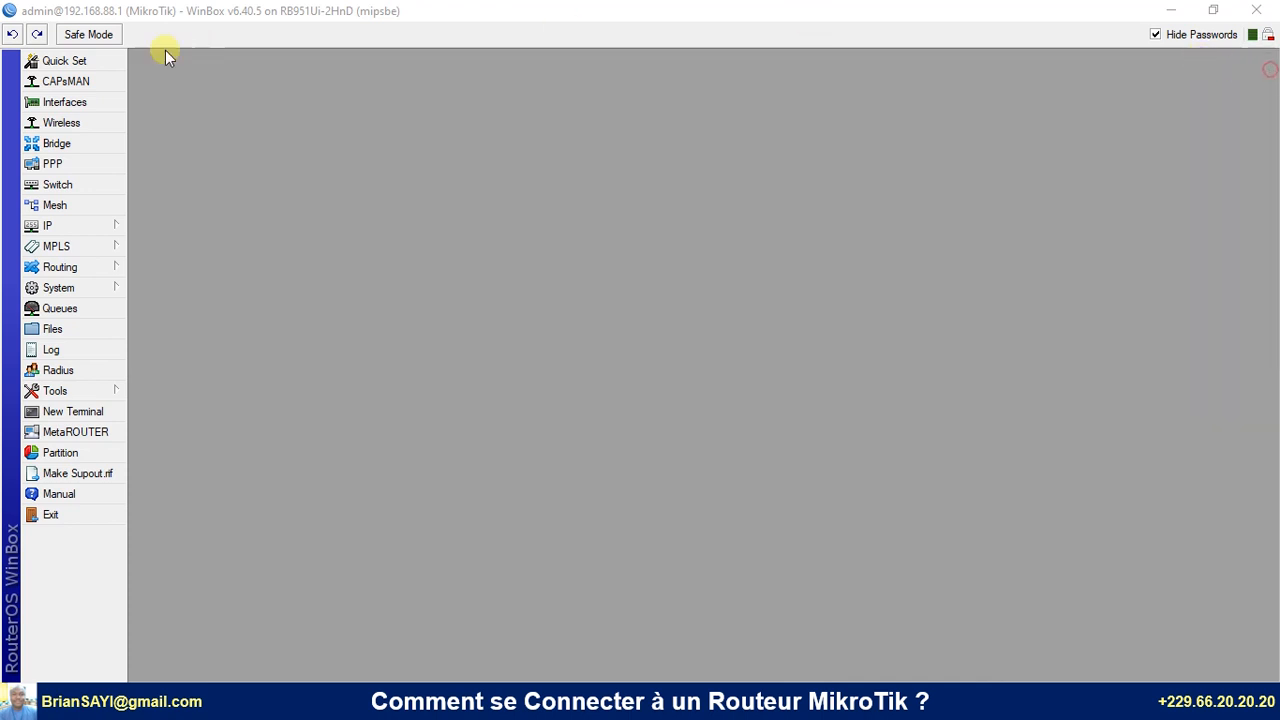
Open Quick Set and choose the WISP AP profile
click(70, 62)
click(222, 61)
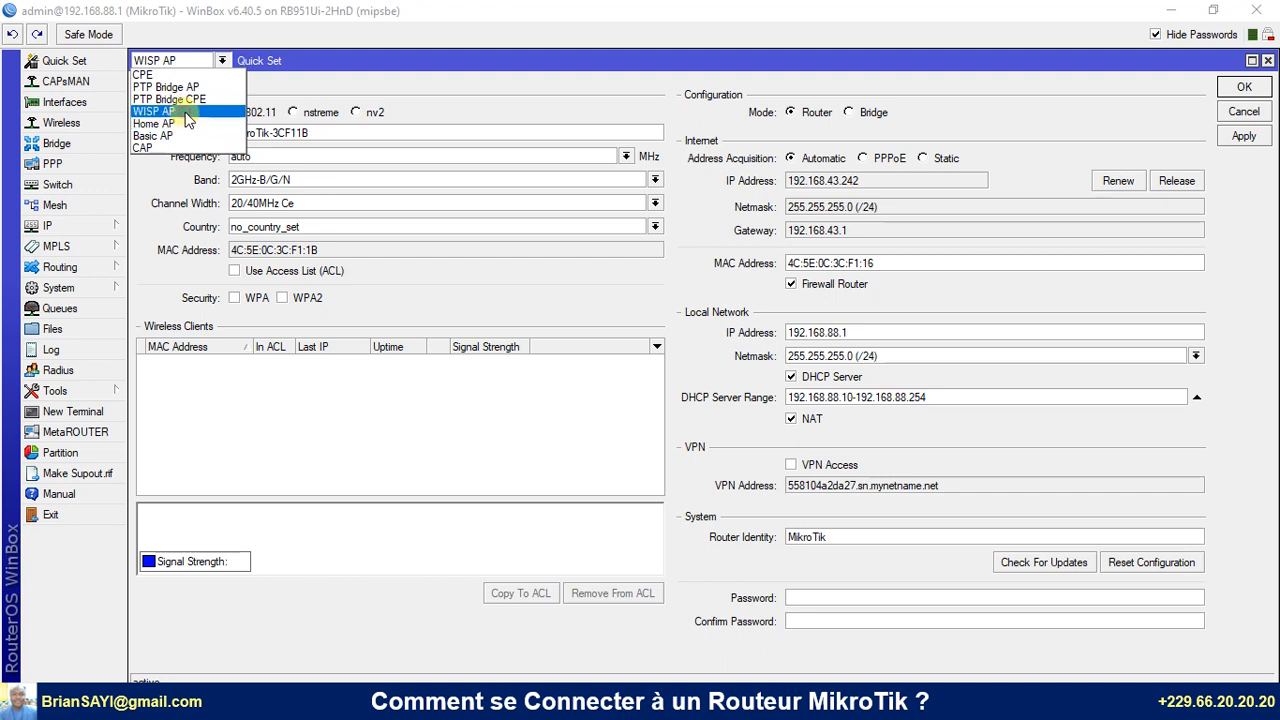
click(187, 112)
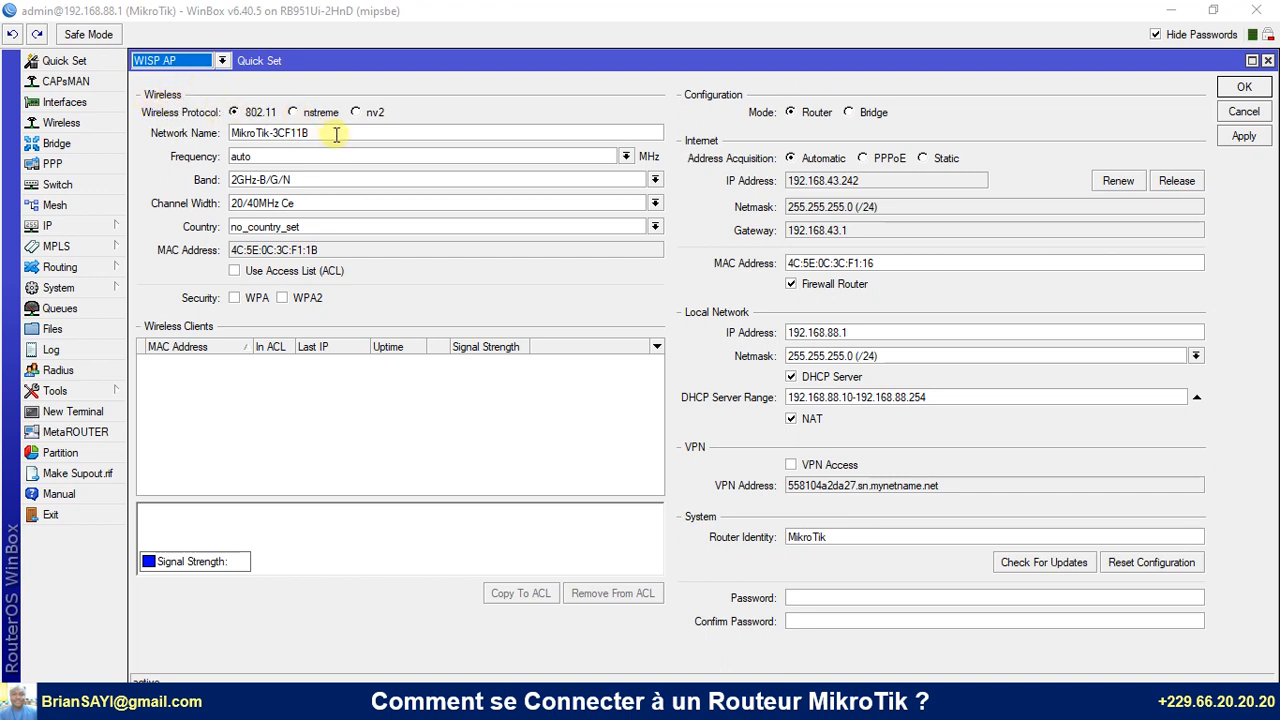
Examine the Quick Set wireless settings: network name, frequency, and the options for band, channel width and country
drag(335, 133, 197, 134)
click(329, 157)
click(323, 178)
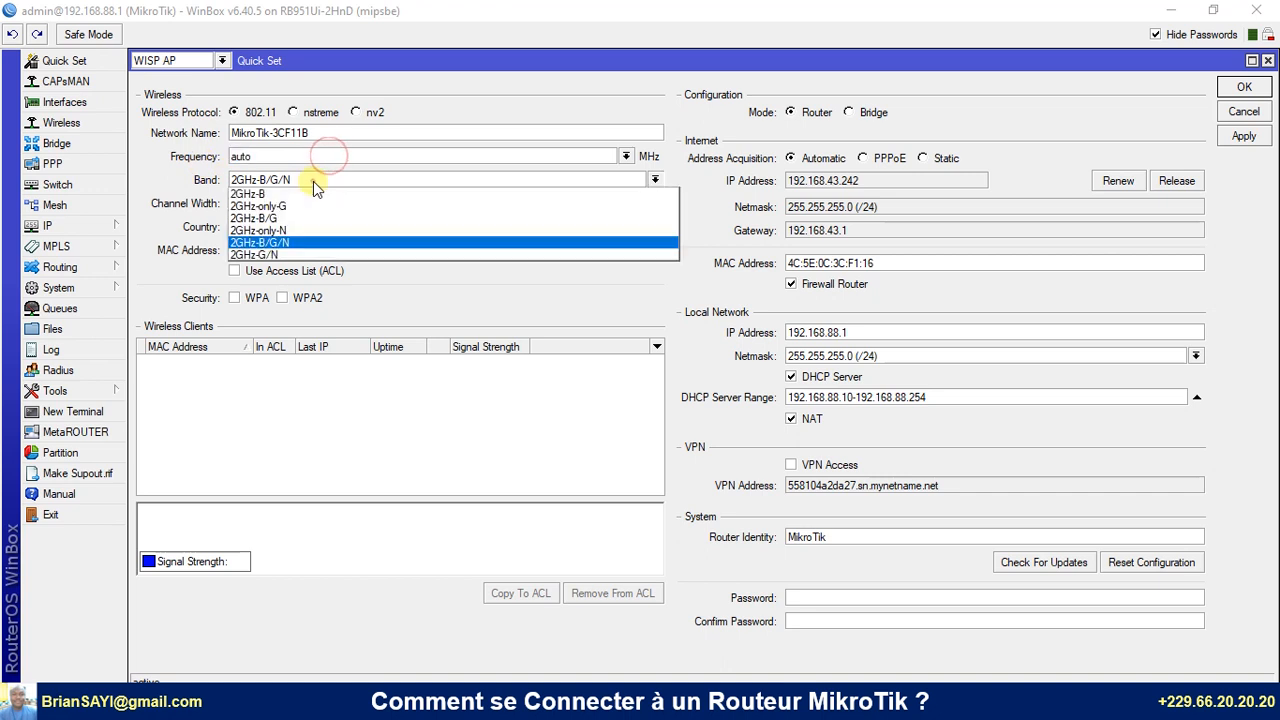
click(316, 186)
click(316, 202)
click(318, 203)
click(328, 226)
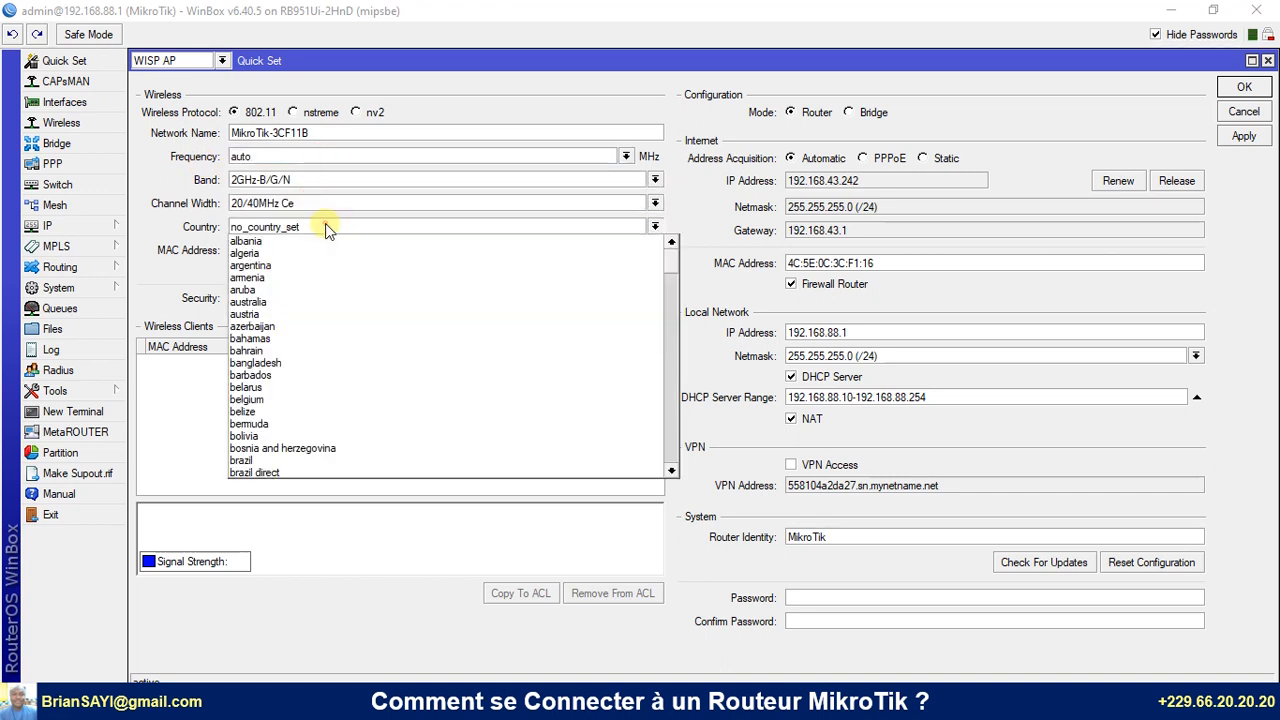
click(330, 230)
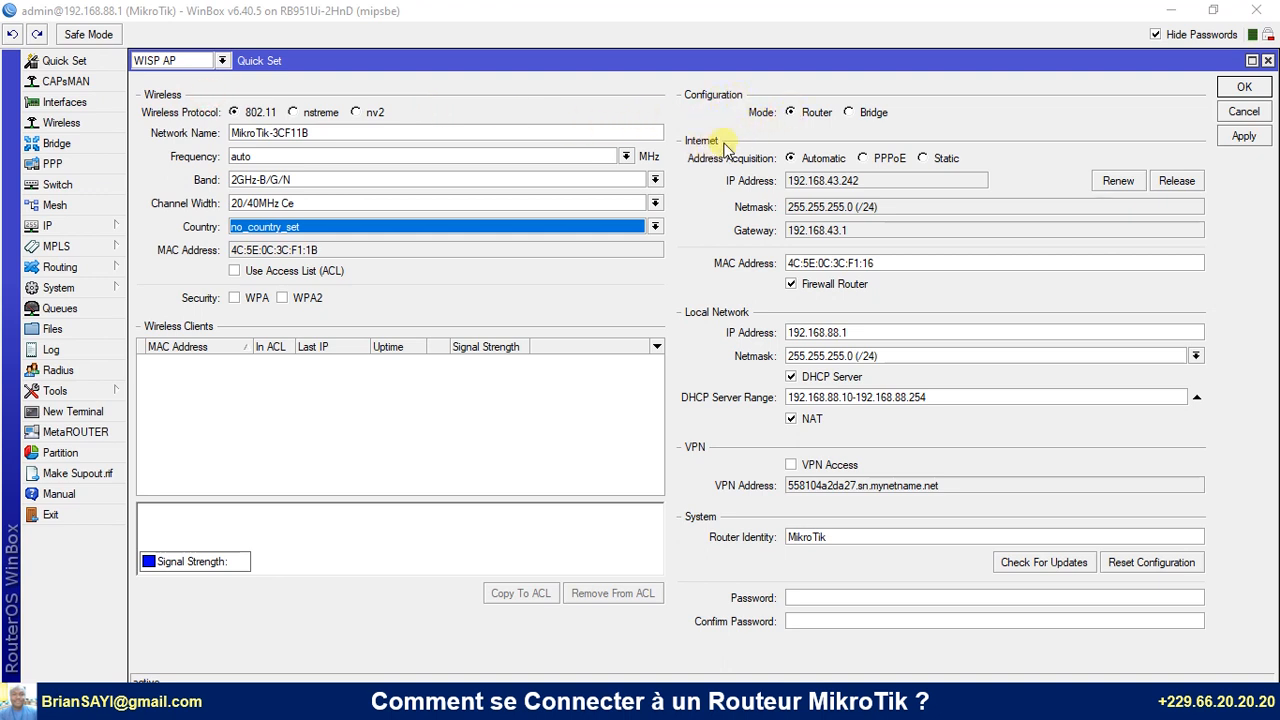
Compare the Bridge and Router configuration modes in Quick Set, and keep Router mode with automatic address acquisition
click(790, 114)
click(849, 113)
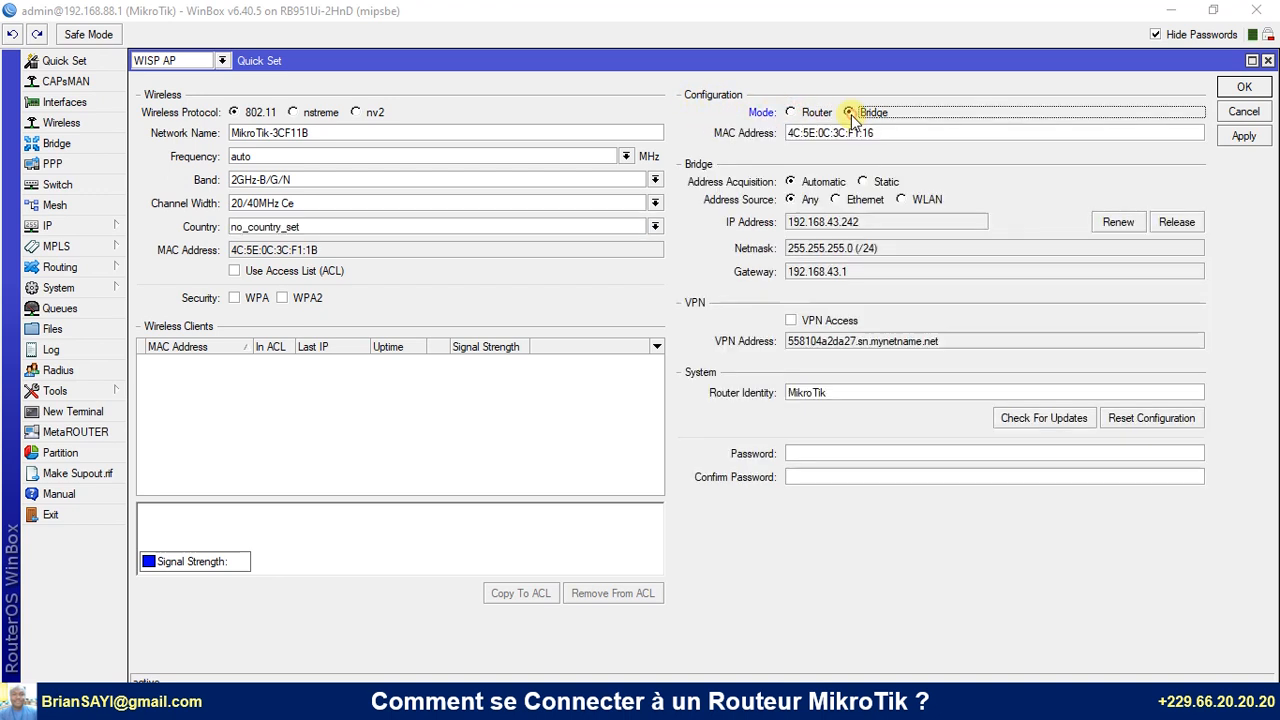
click(805, 113)
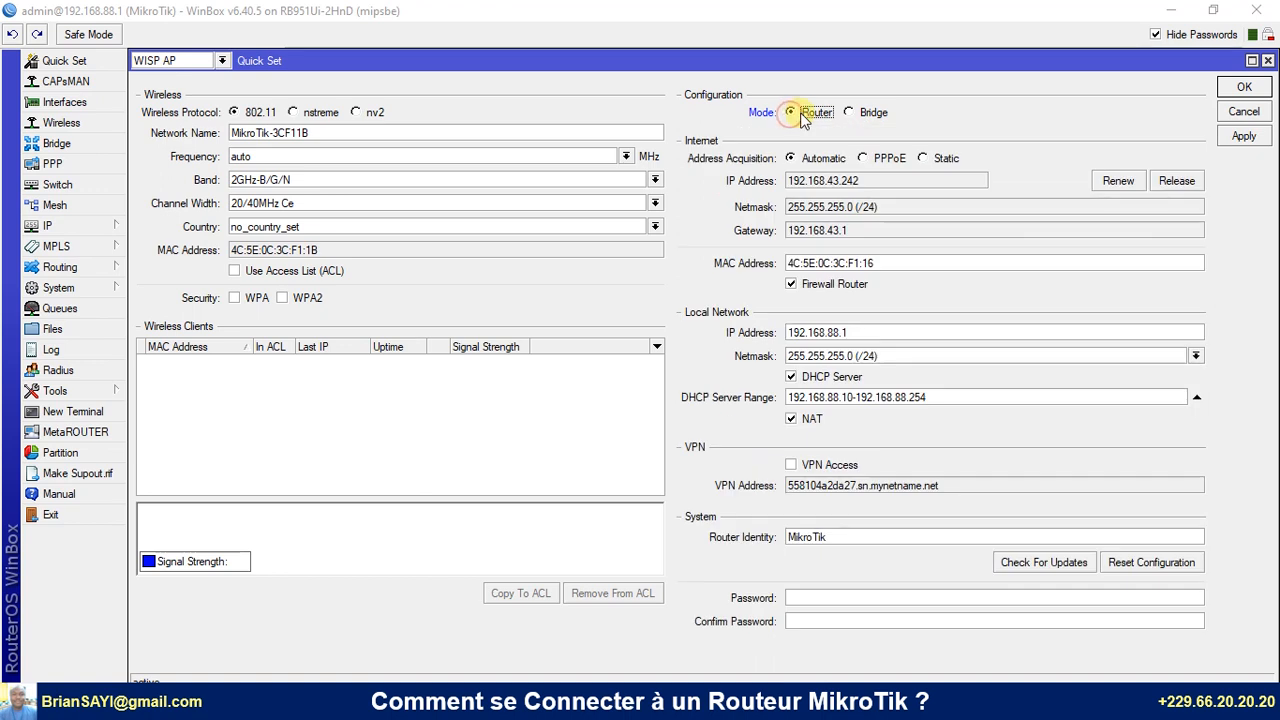
click(848, 112)
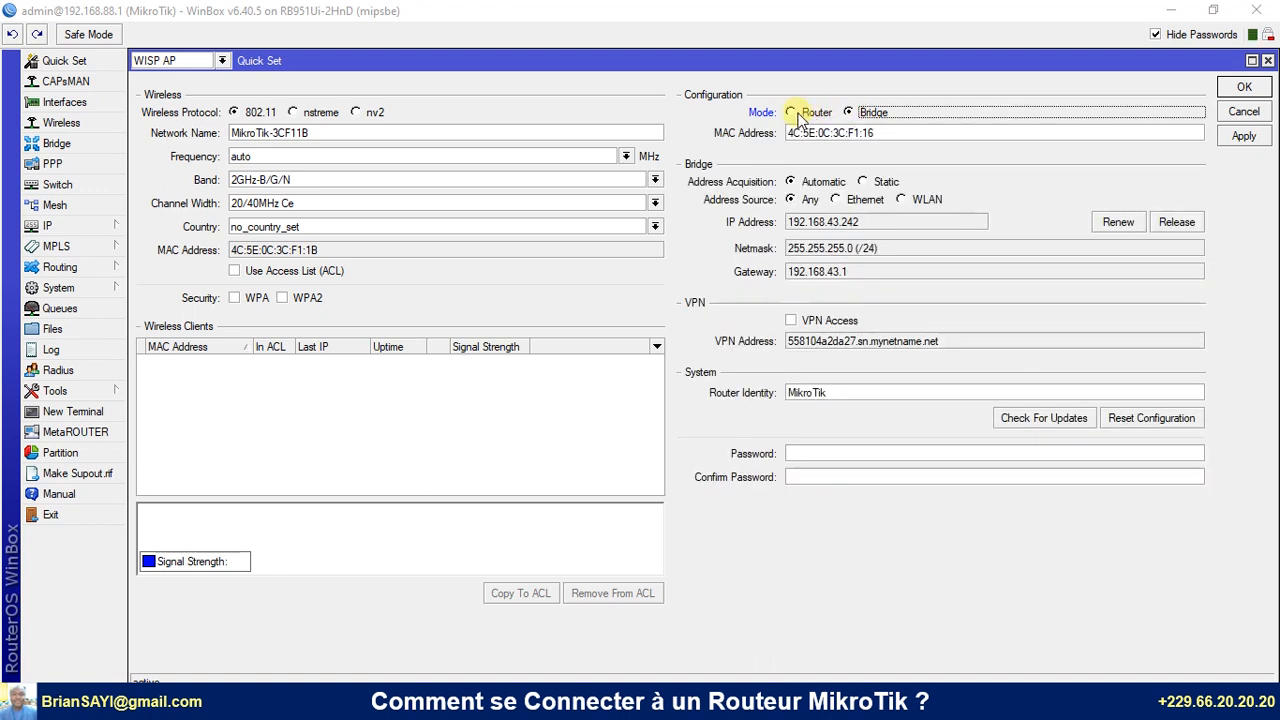
click(791, 113)
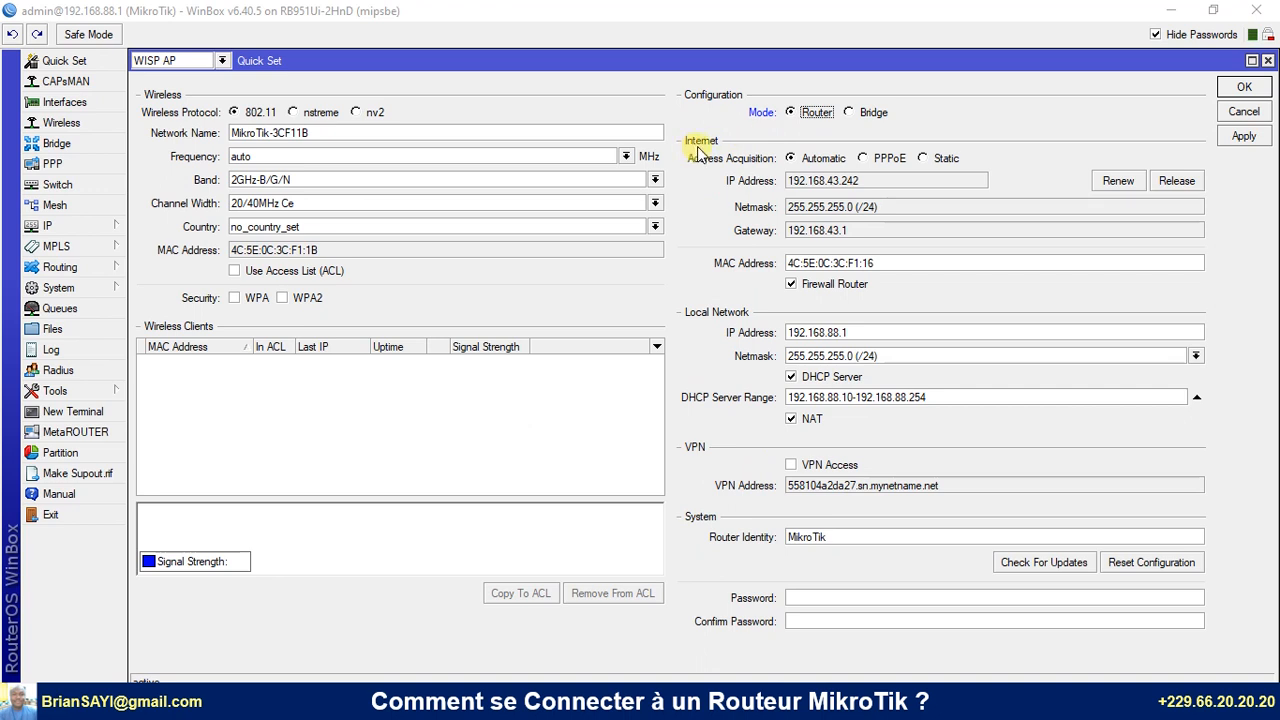
click(791, 159)
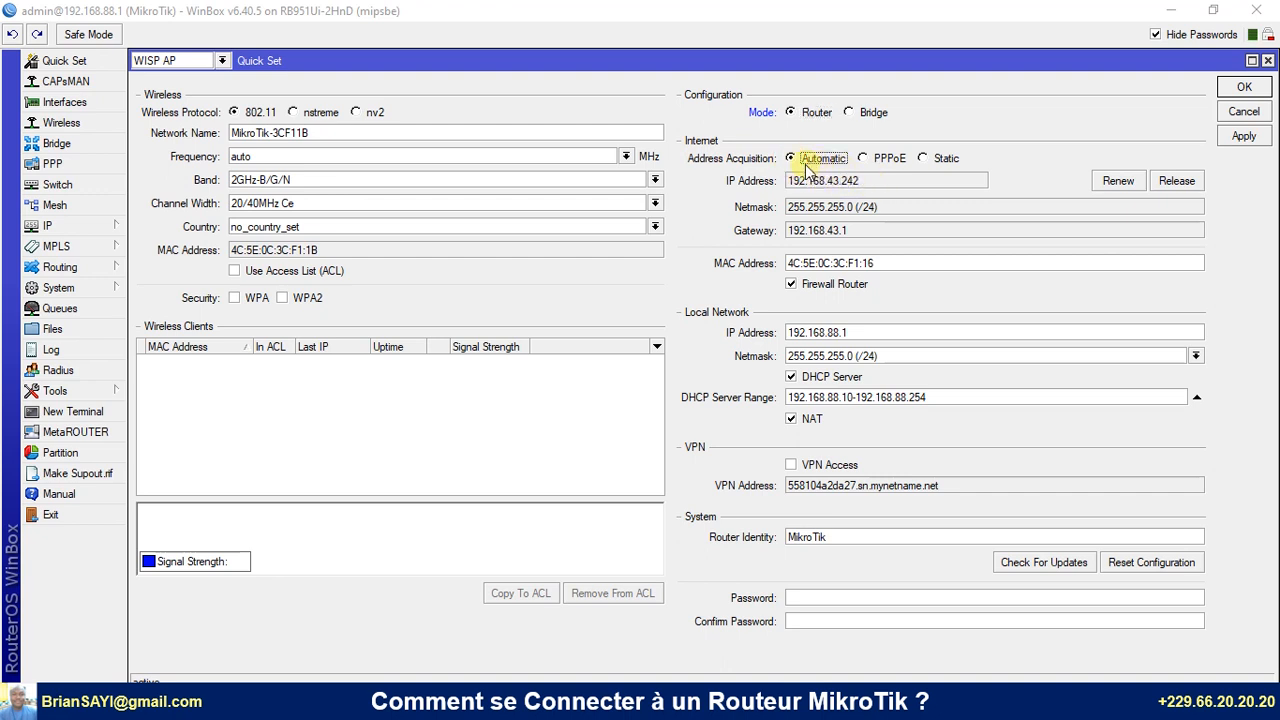
Compare Static with Automatic address acquisition in Quick Set, keep Automatic, and examine the Internet IP address and gateway
click(921, 159)
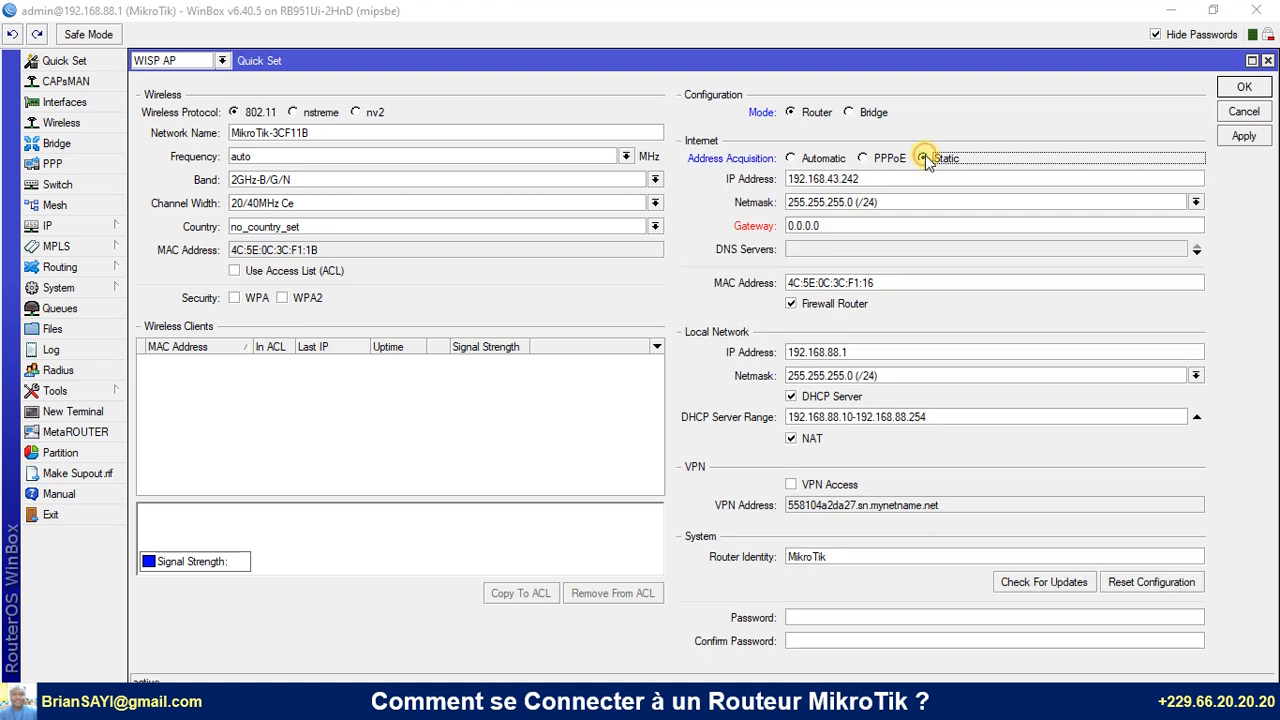
click(792, 160)
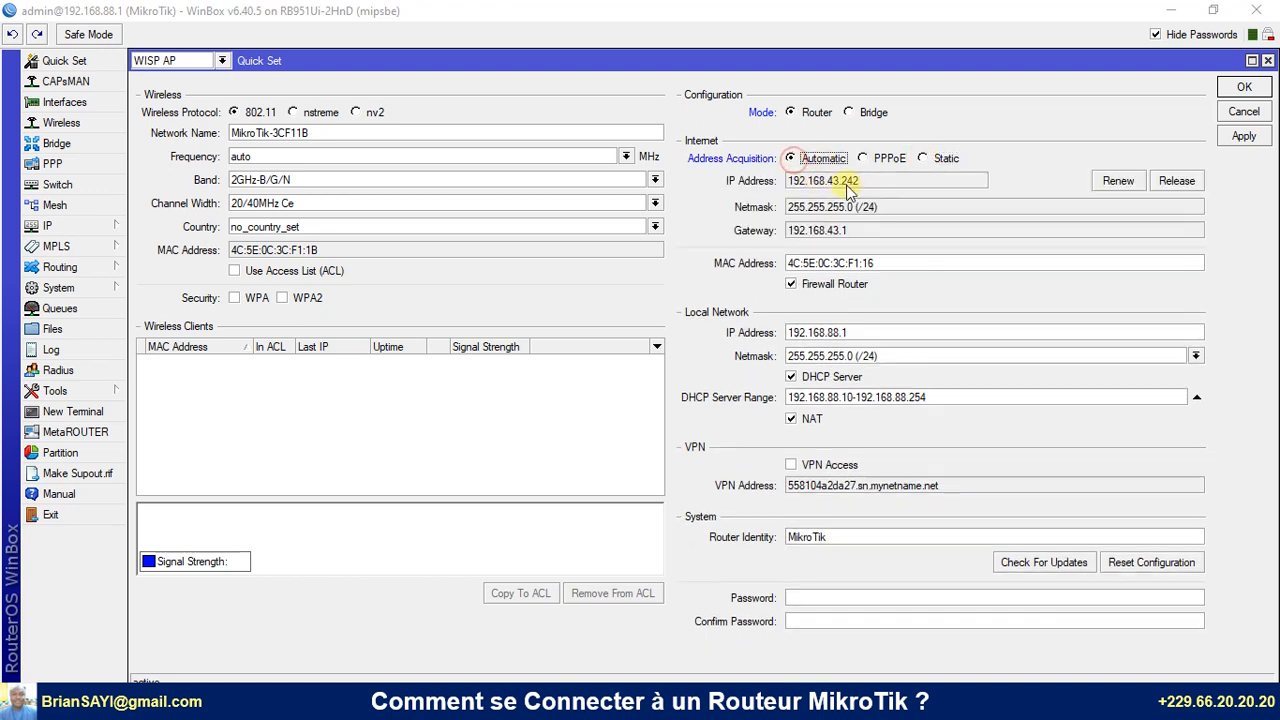
drag(870, 182, 789, 182)
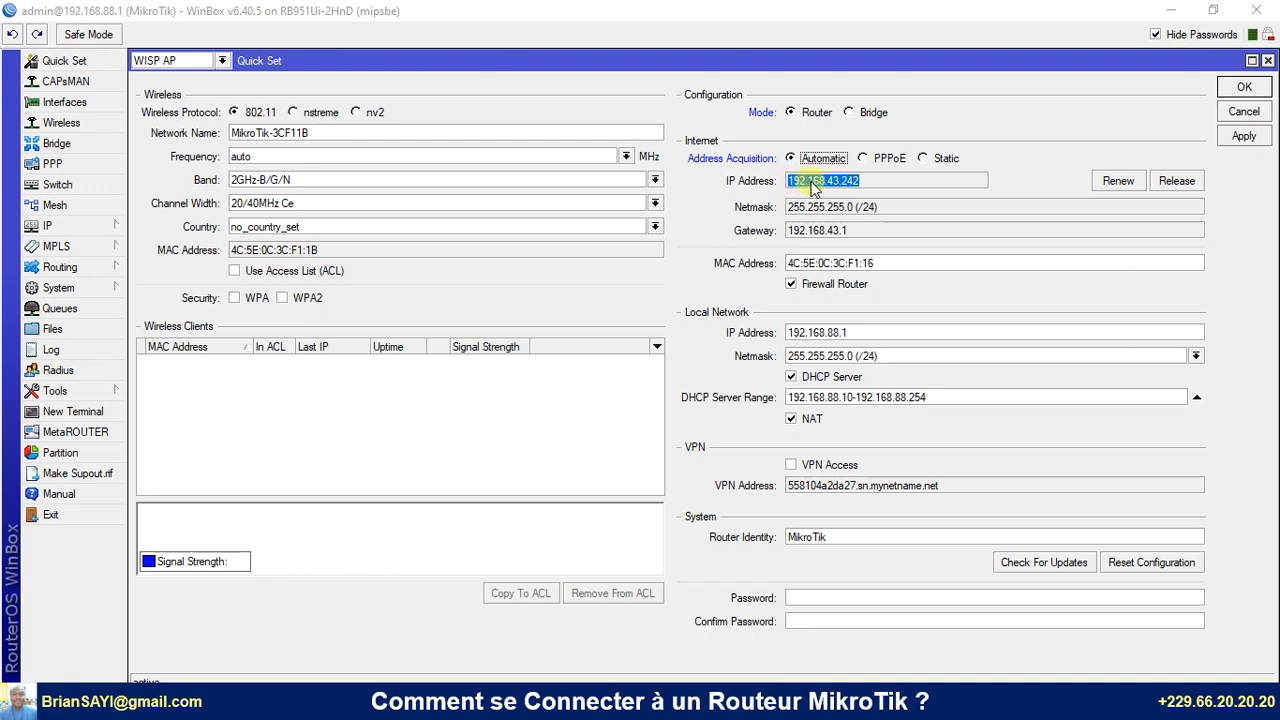
drag(860, 238, 786, 234)
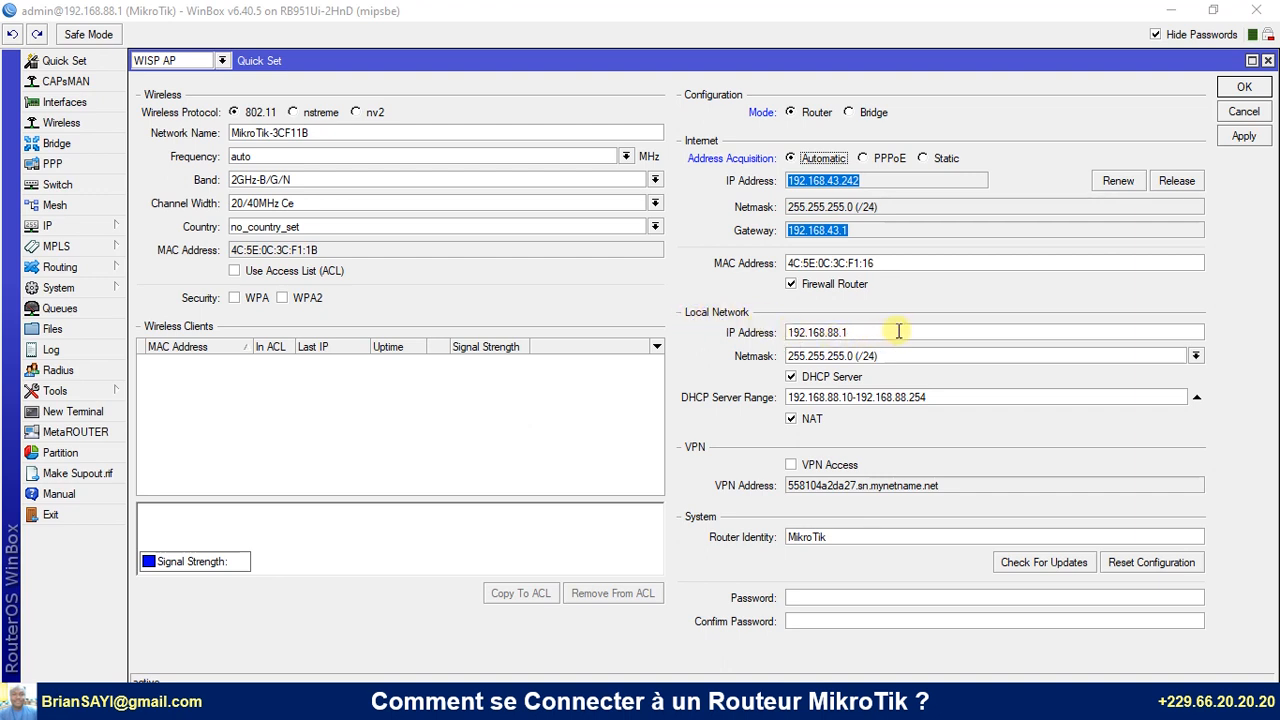
Examine the local network's IP address and DHCP server range, along with the router identity
double_click(899, 331)
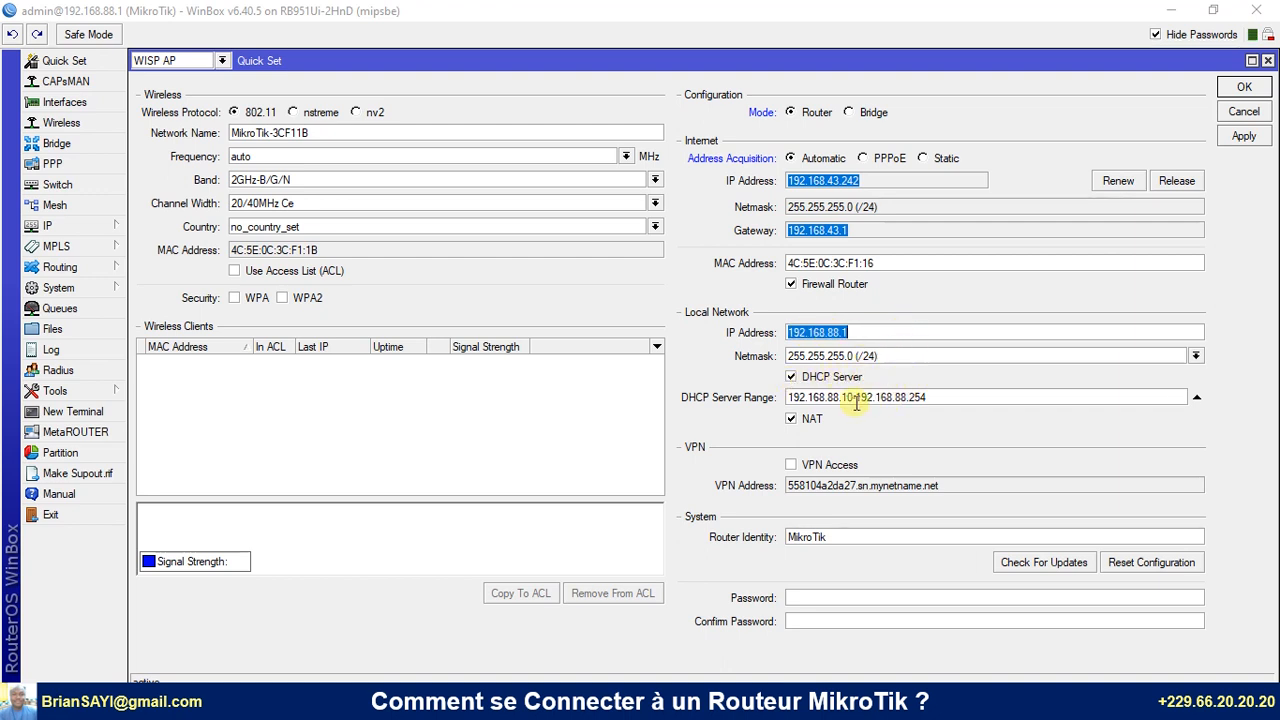
click(829, 400)
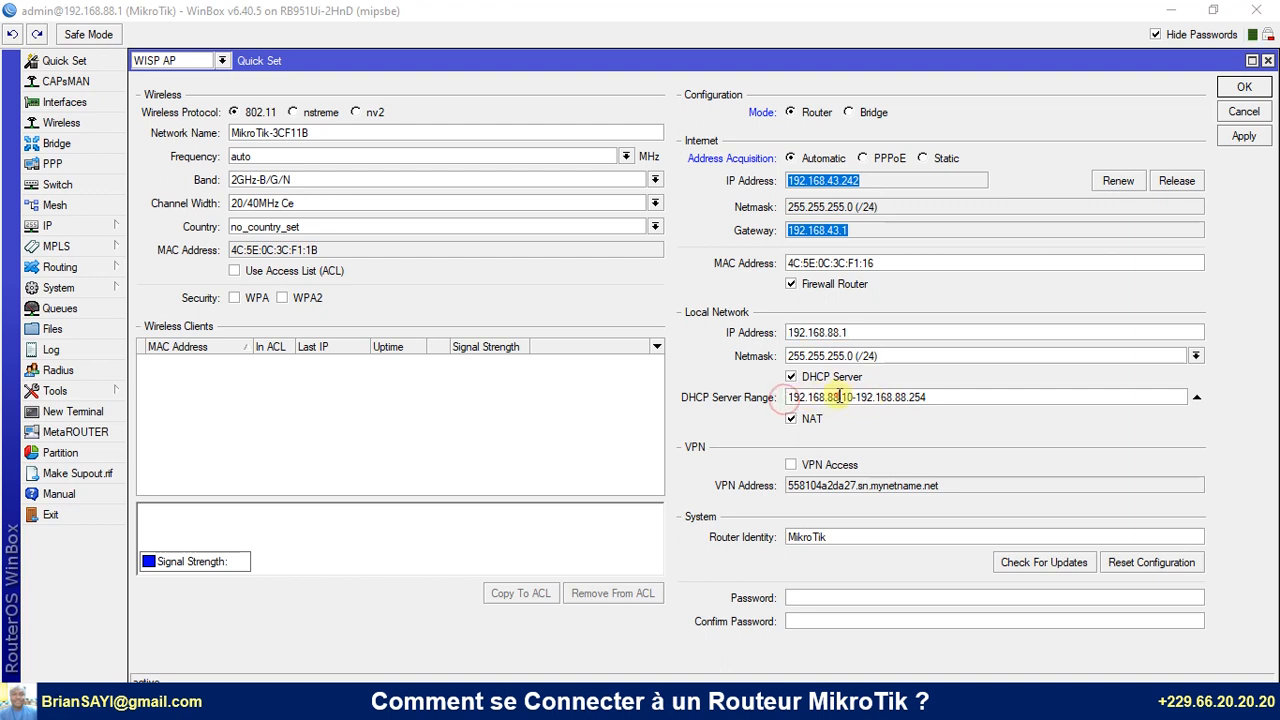
drag(826, 397, 766, 407)
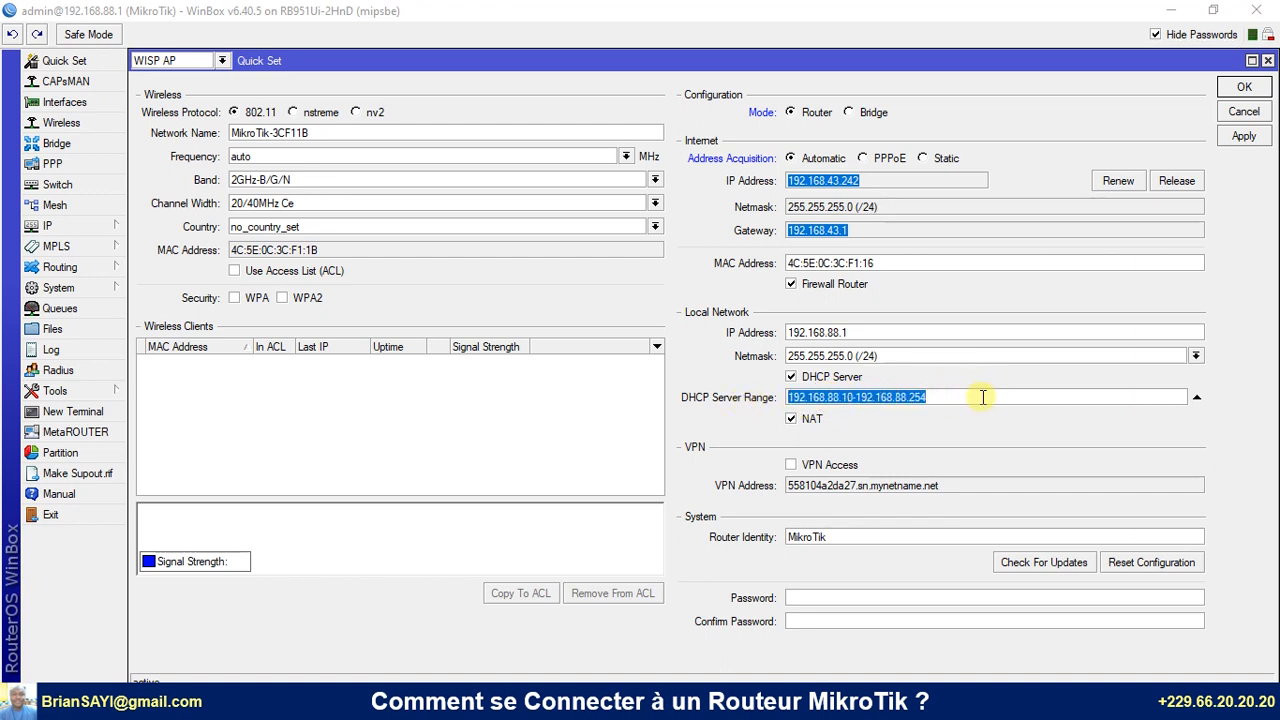
click(978, 397)
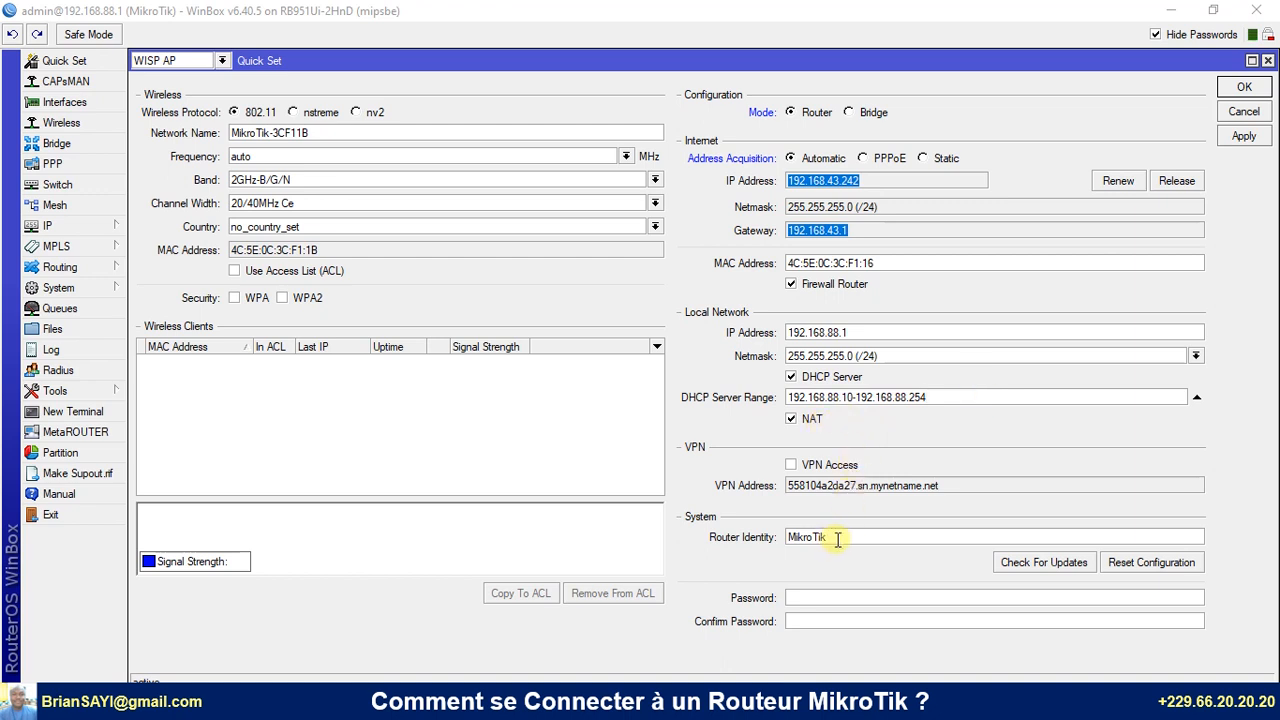
drag(847, 537, 797, 537)
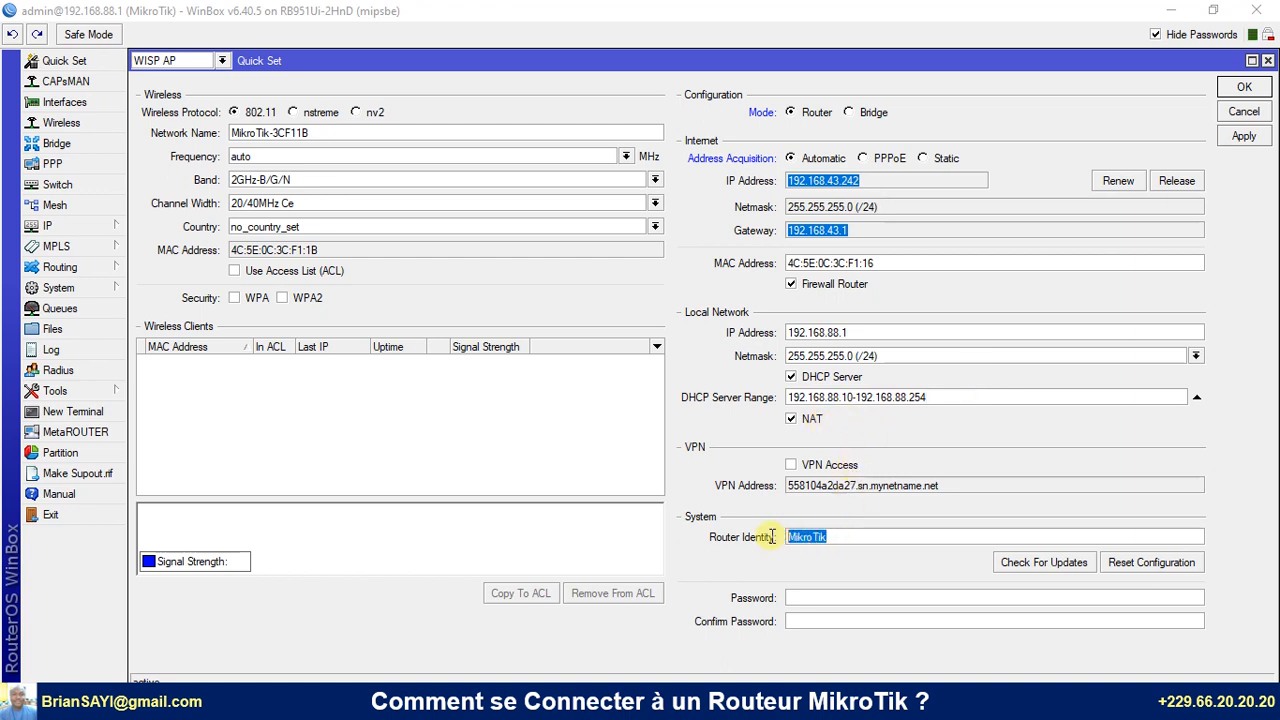
click(848, 536)
double_click(848, 536)
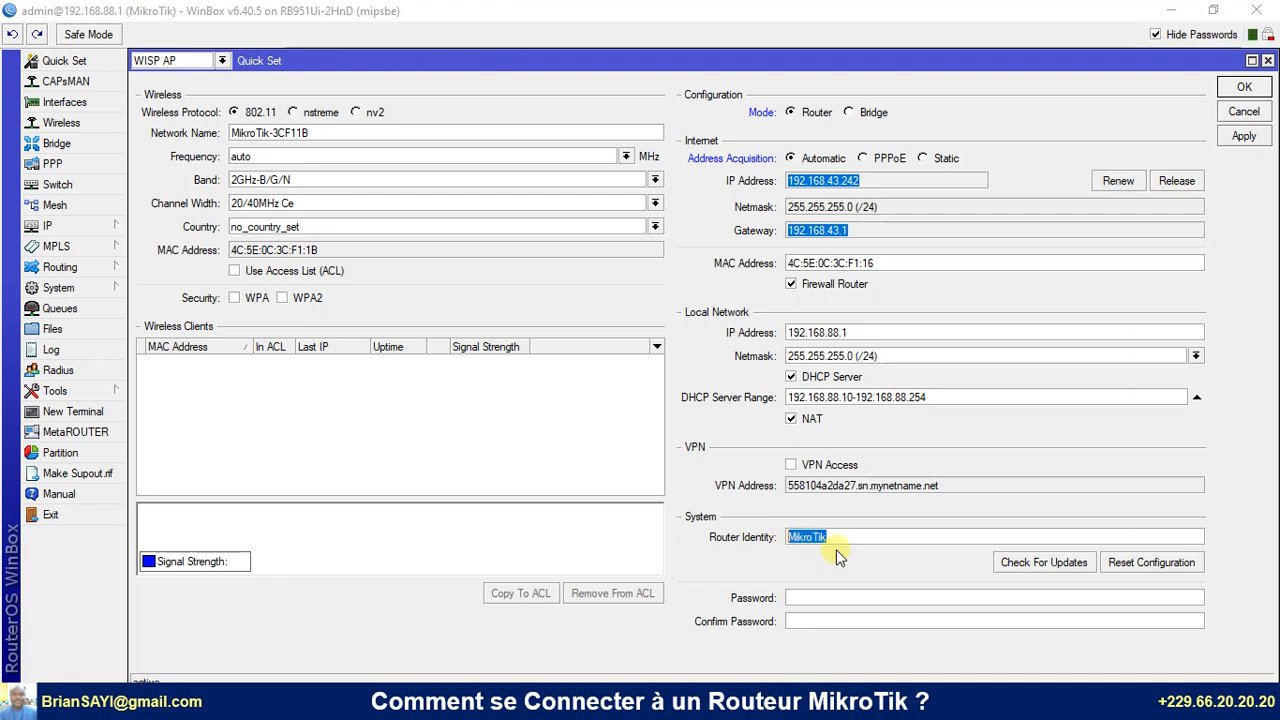
Try entering a router password and its confirmation in Quick Set, and clear both fields
click(806, 600)
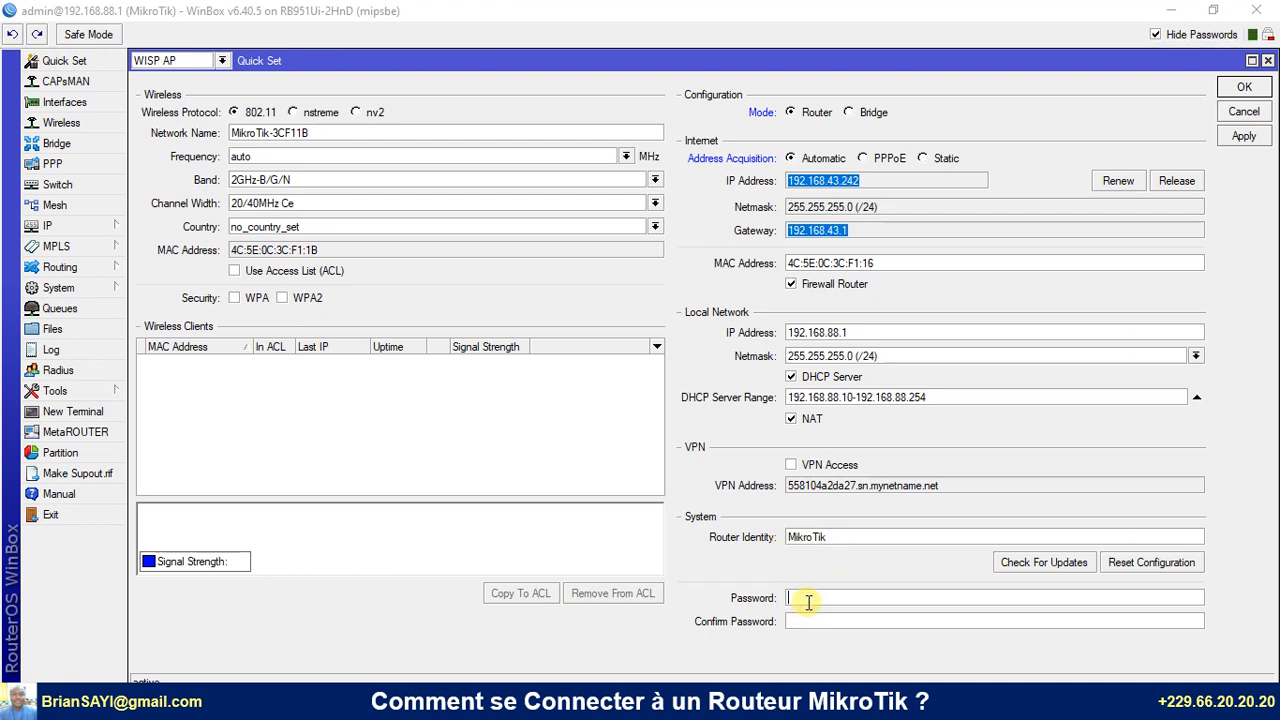
text(************)
key(Tab)
text(************)
key(BackSpace)
key(BackSpace)
key(BackSpace)
key(BackSpace)
key(BackSpace)
key(BackSpace)
key(BackSpace)
key(BackSpace)
key(BackSpace)
key(BackSpace)
key(BackSpace)
key(BackSpace)
key(shift+Tab)
key(BackSpace)
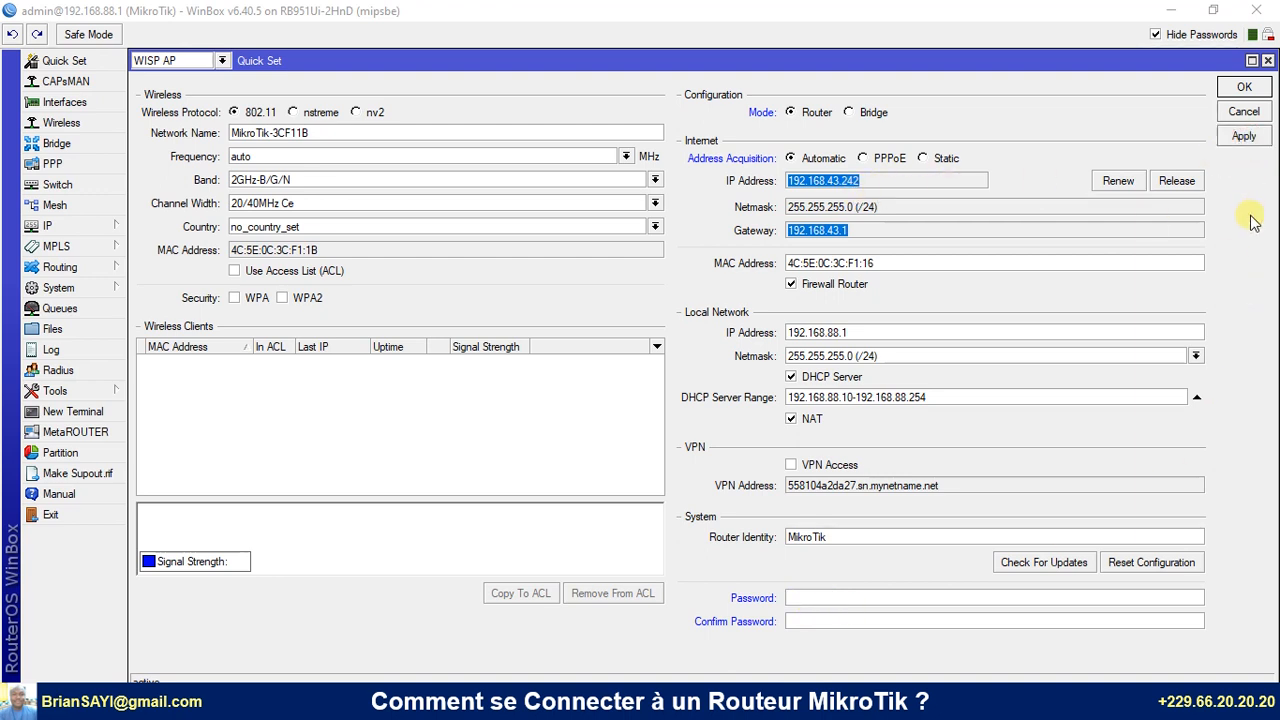
Accept the Quick Set configuration with the password fields left blank
click(1252, 88)
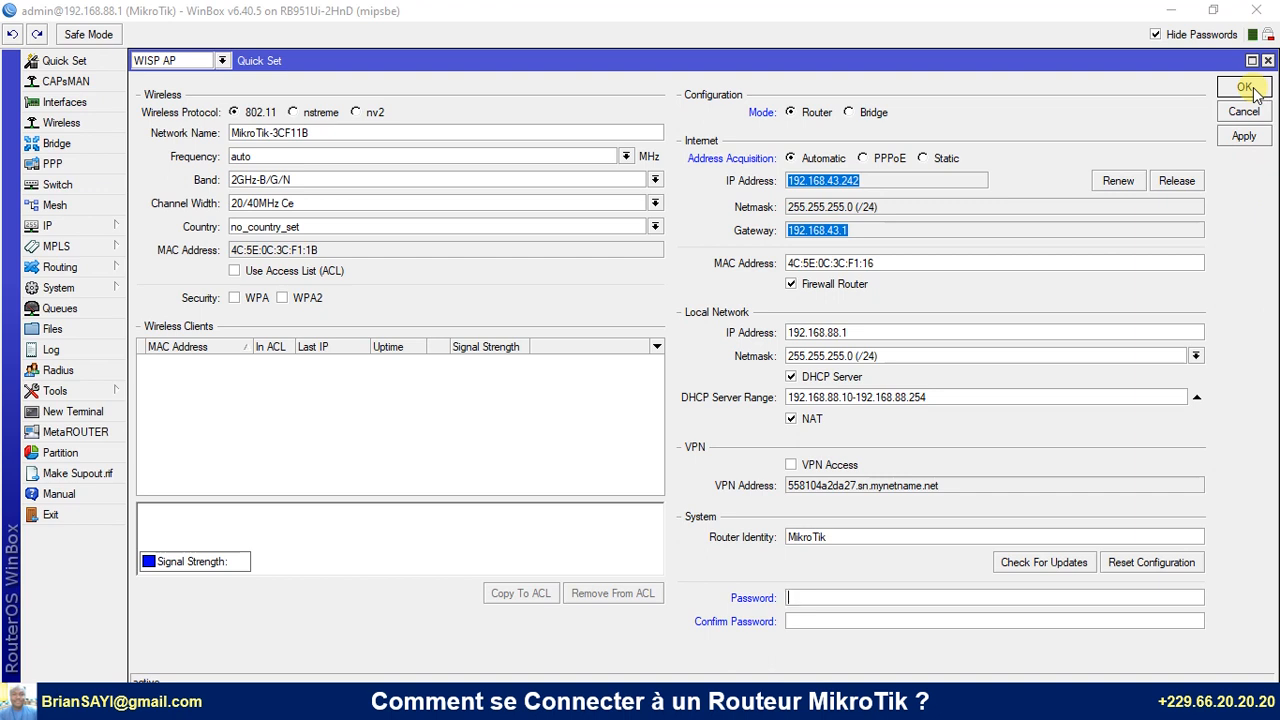